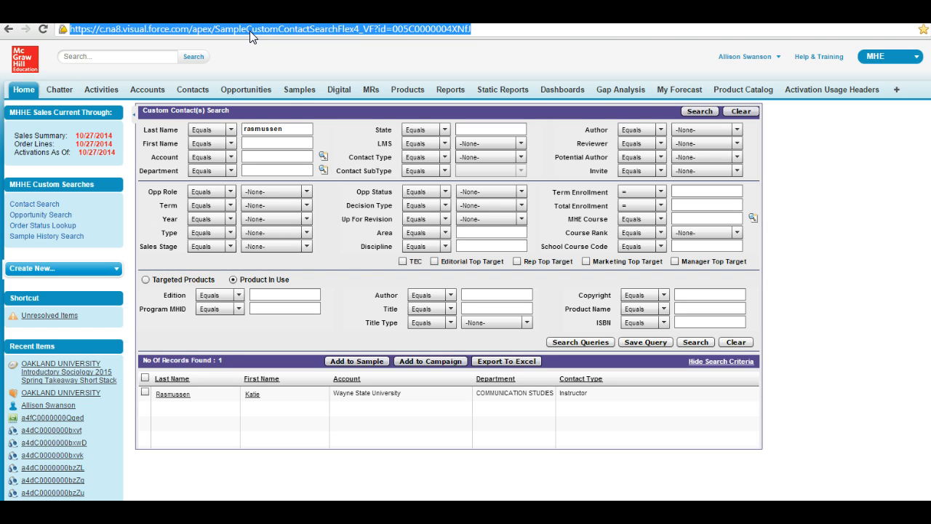
# Start typing the Create site address, create.mch, into the browser
pyautogui.write('create.mc')
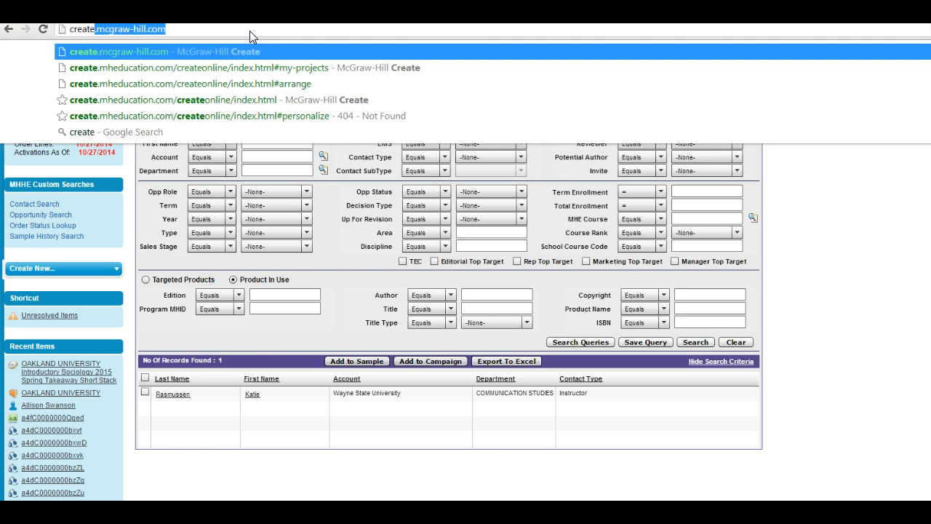
pyautogui.write('h')
# Go to create.mheducation.com and sign out of the sales account
pyautogui.press('BackSpace')
pyautogui.press('BackSpace')
pyautogui.write('heduca')
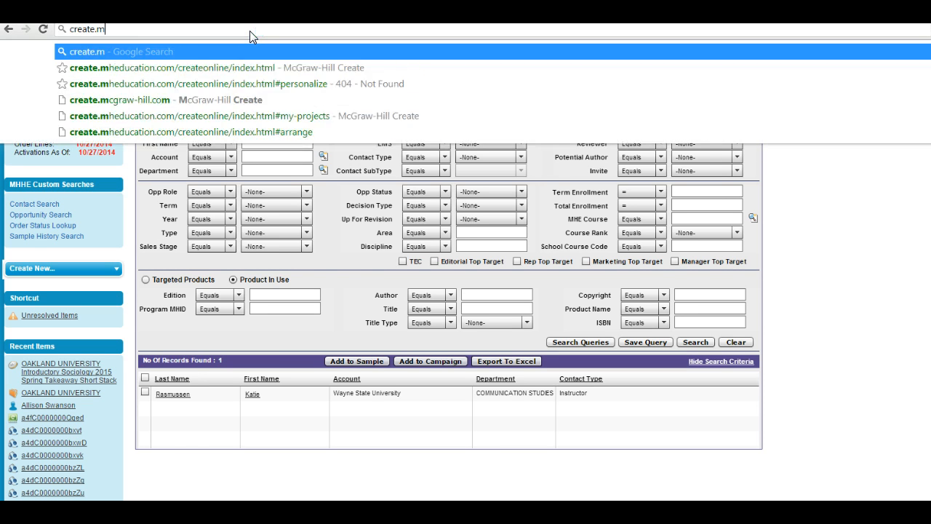
pyautogui.write('tion.')
pyautogui.press('Return')
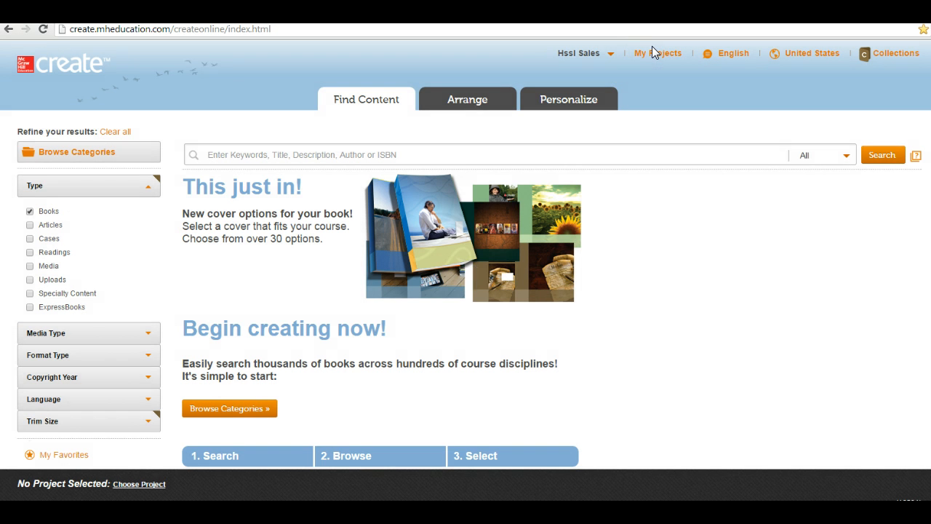
pyautogui.click(610, 56)
pyautogui.click(603, 108)
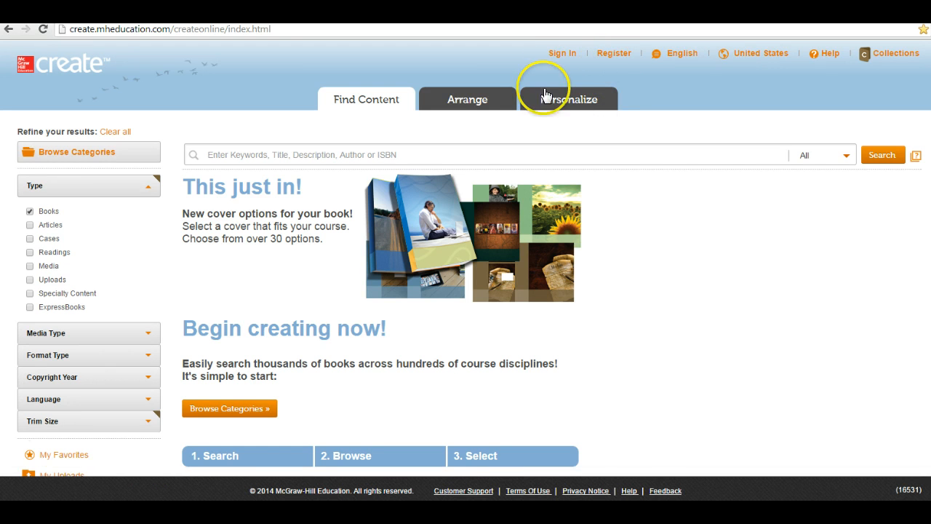
# Sign in to Create with the instructor's e-mail address and password
pyautogui.click(562, 53)
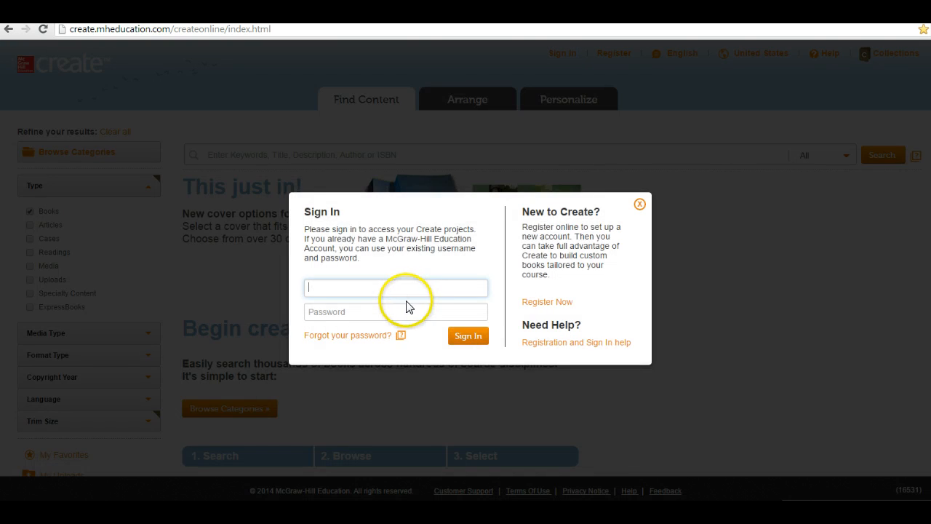
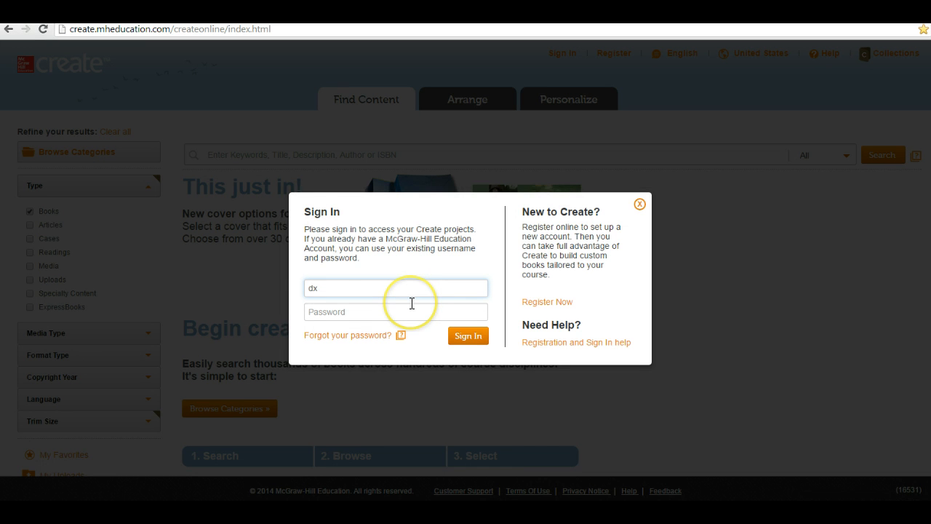
pyautogui.press('Tab')
pyautogui.write('********')
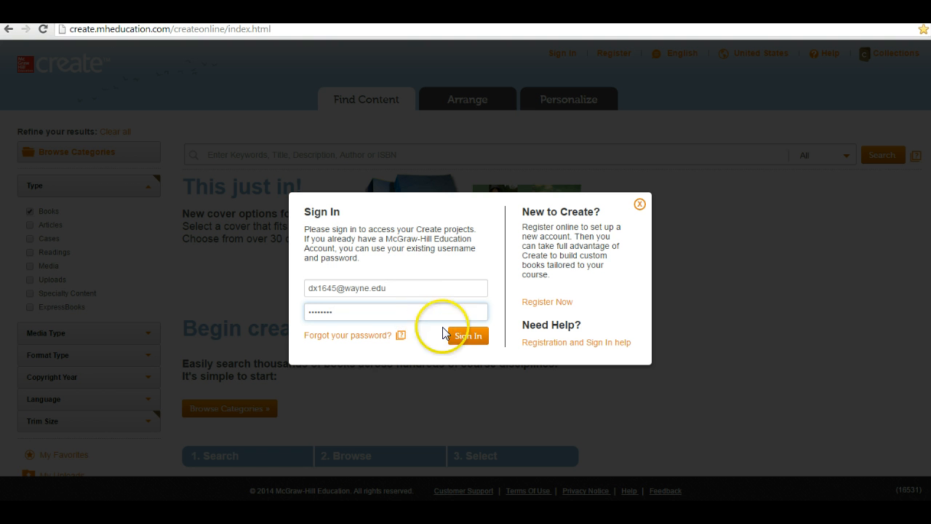
pyautogui.click(466, 339)
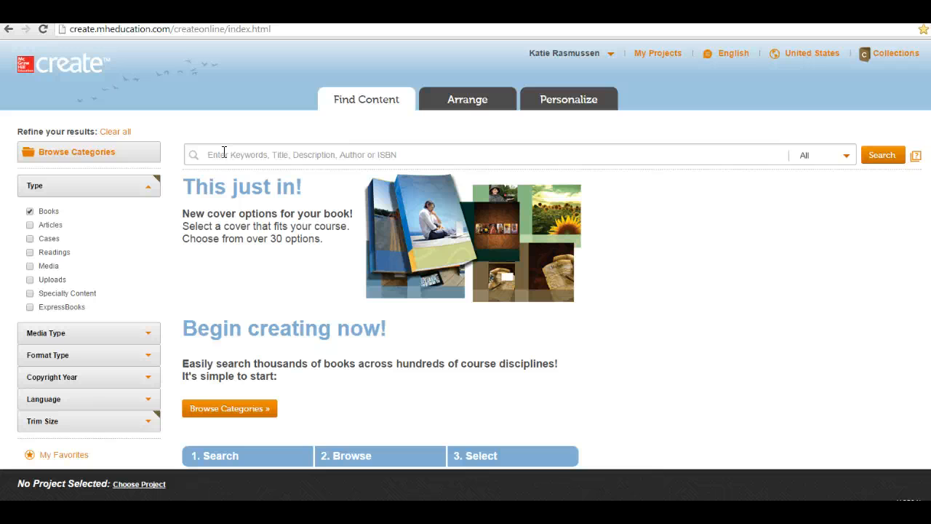
# Run an Author search for West Turner and open Introducing Communication Theory, Fifth Edition
pyautogui.click(224, 152)
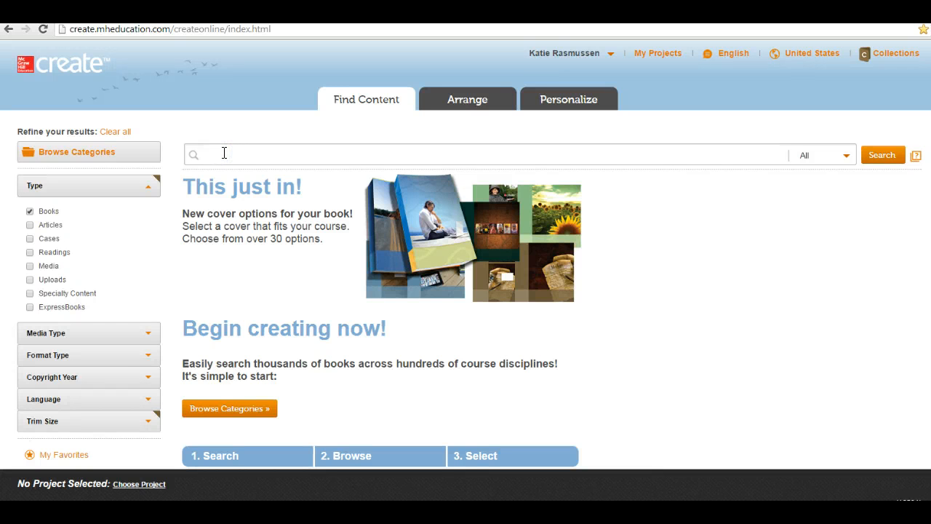
pyautogui.write('West Turner')
pyautogui.click(846, 154)
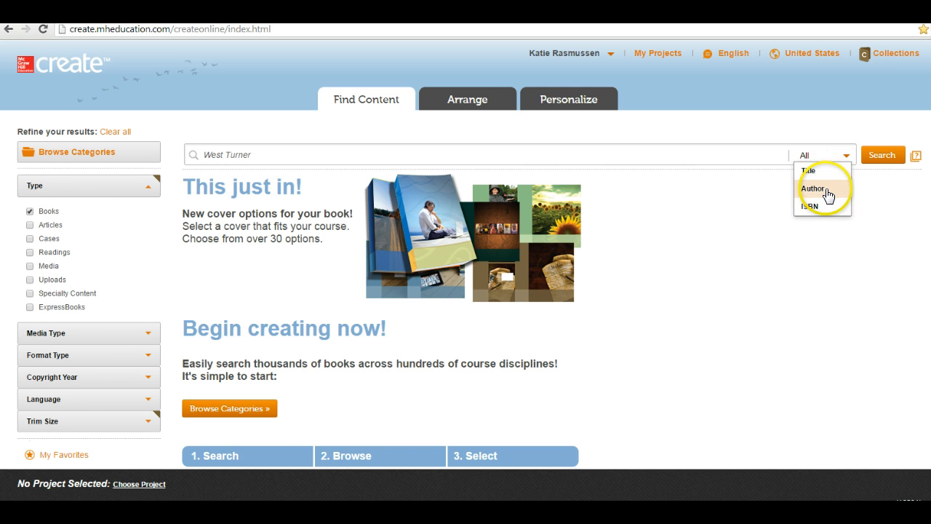
pyautogui.click(828, 190)
pyautogui.click(888, 157)
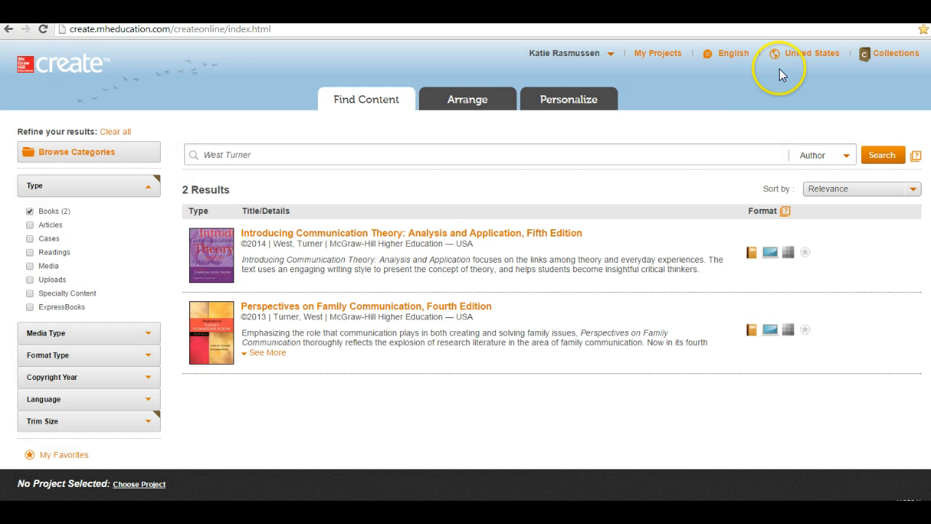
pyautogui.click(287, 239)
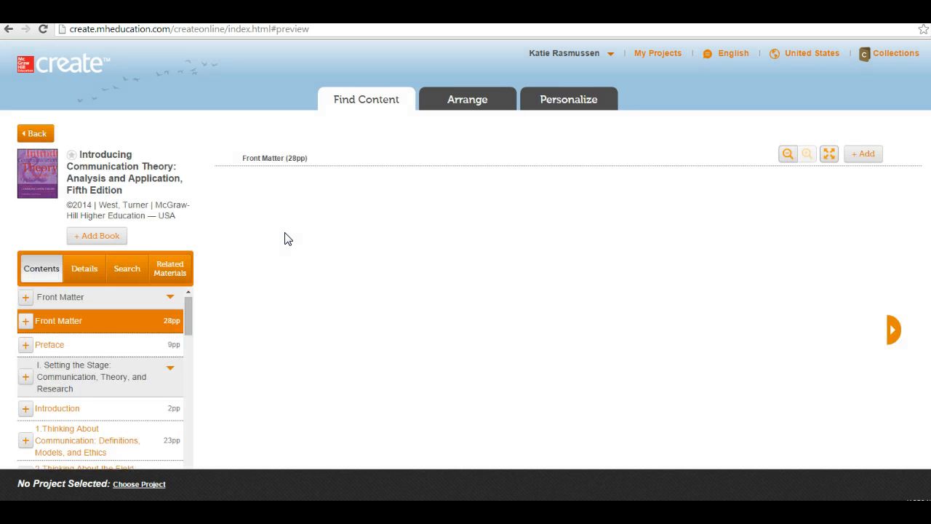
# Browse the book's Contents list, then choose + Add Book to add all 661 pages
pyautogui.moveTo(186, 311); pyautogui.dragTo(182, 399)
pyautogui.click(139, 401)
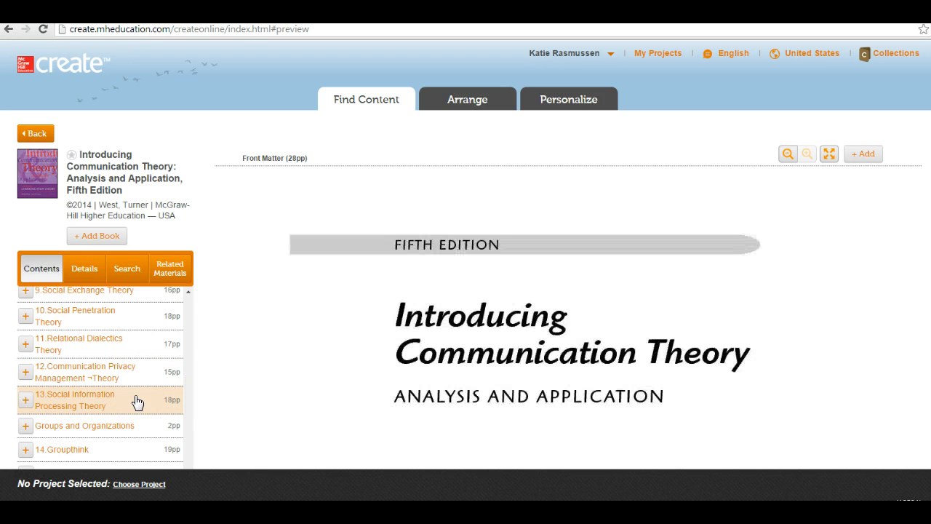
pyautogui.click(187, 322)
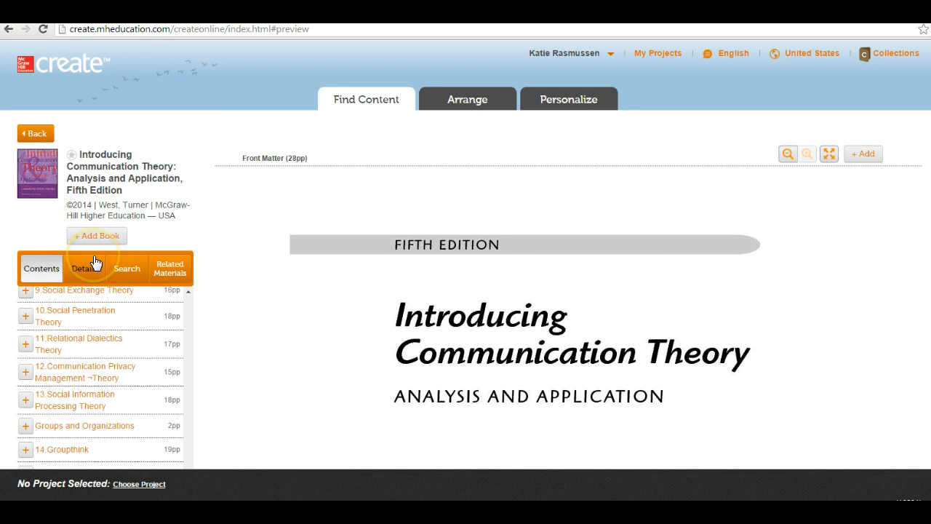
pyautogui.click(93, 238)
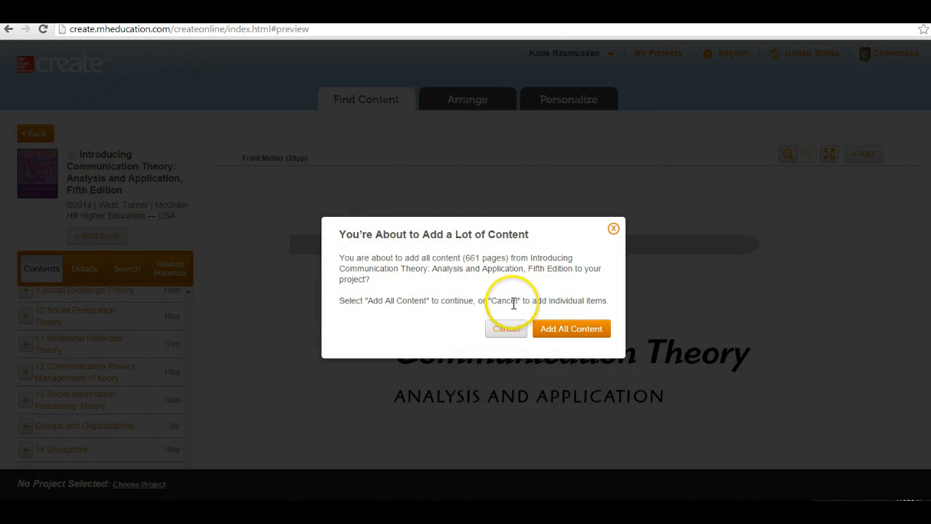
# Add all content to a new project, titled with the instructor's name plus 'Comm Theory Review'
pyautogui.click(545, 334)
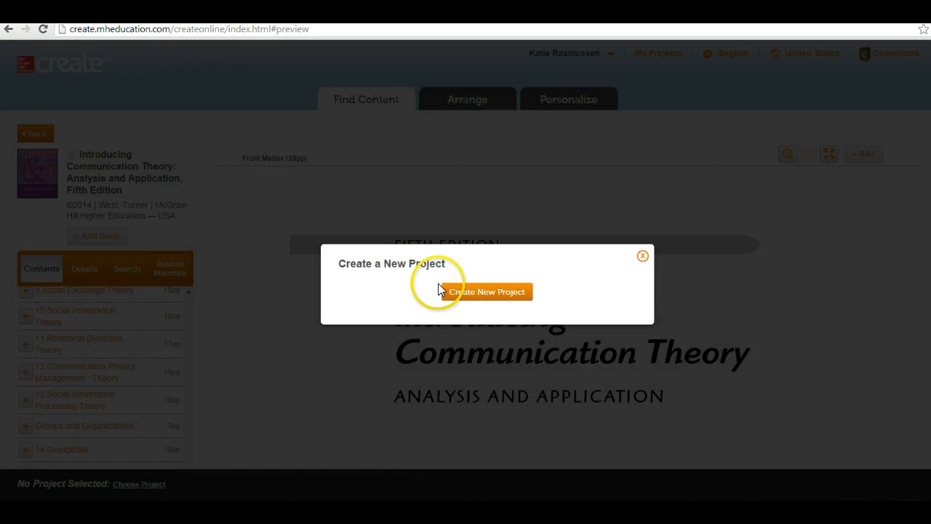
pyautogui.click(444, 287)
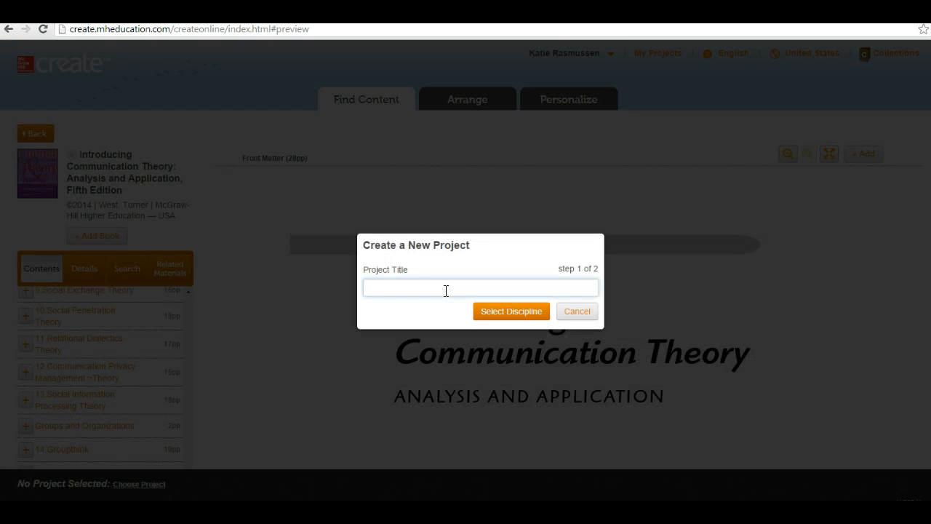
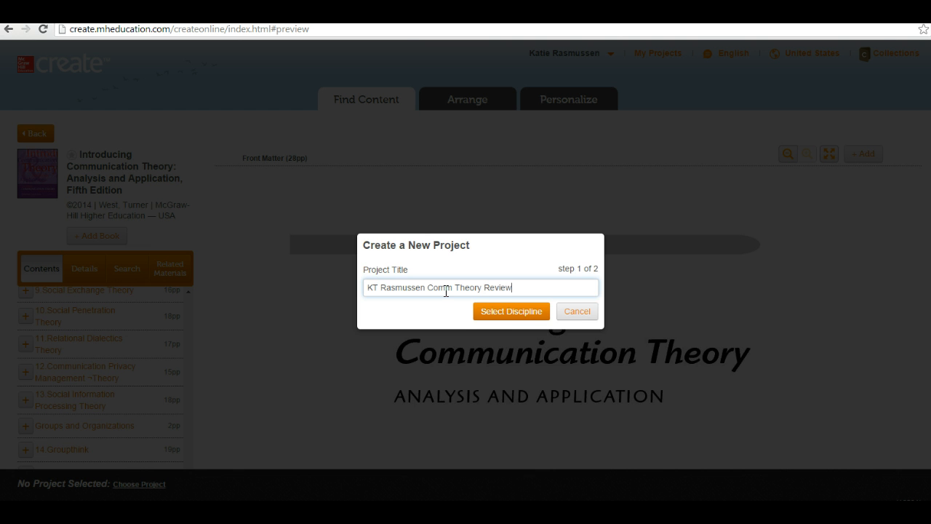
# Set discipline to Humanities & Social Sciences > Communication > Mass Communication and create the project
pyautogui.click(510, 311)
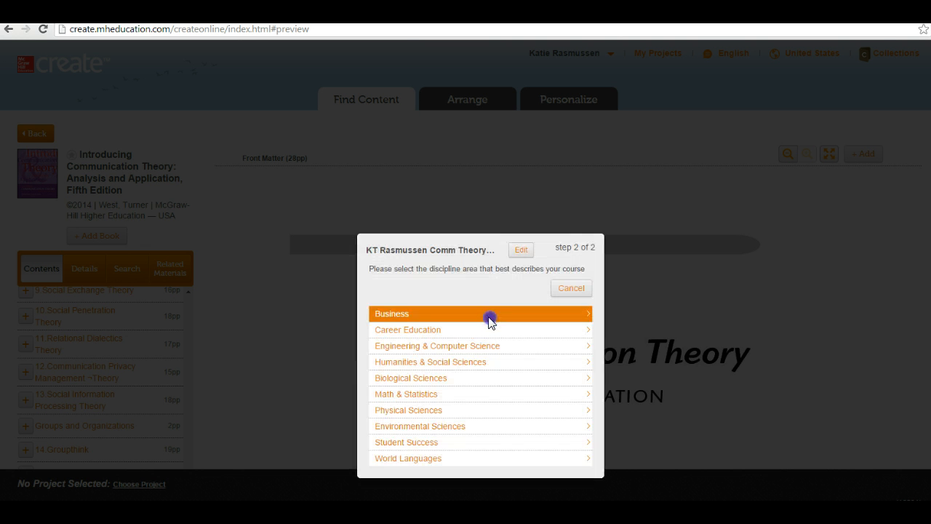
pyautogui.click(477, 363)
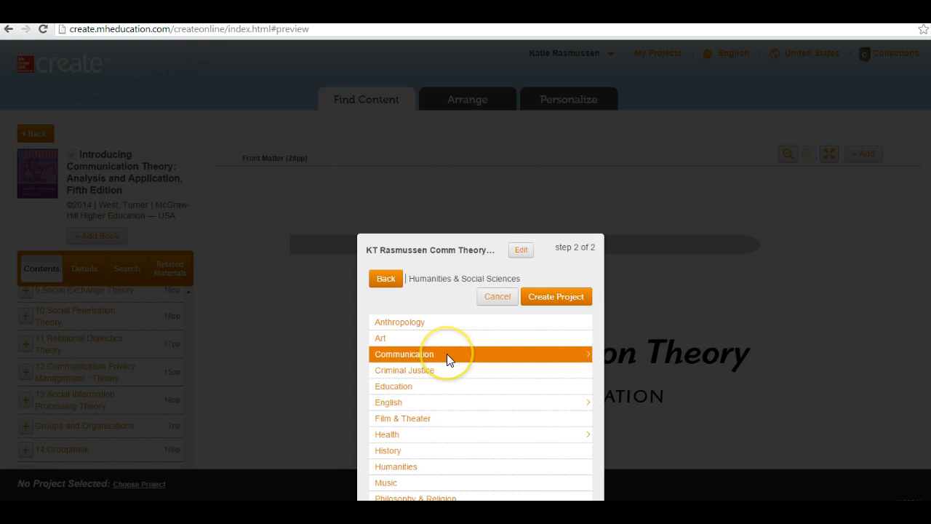
pyautogui.scroll(-1, 447, 353)
pyautogui.scroll(1, 437, 303)
pyautogui.click(418, 353)
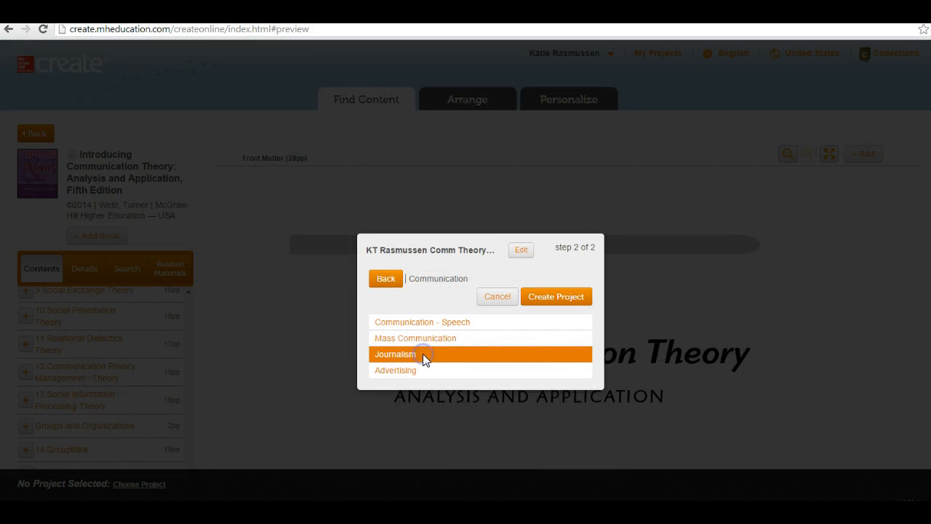
pyautogui.click(422, 338)
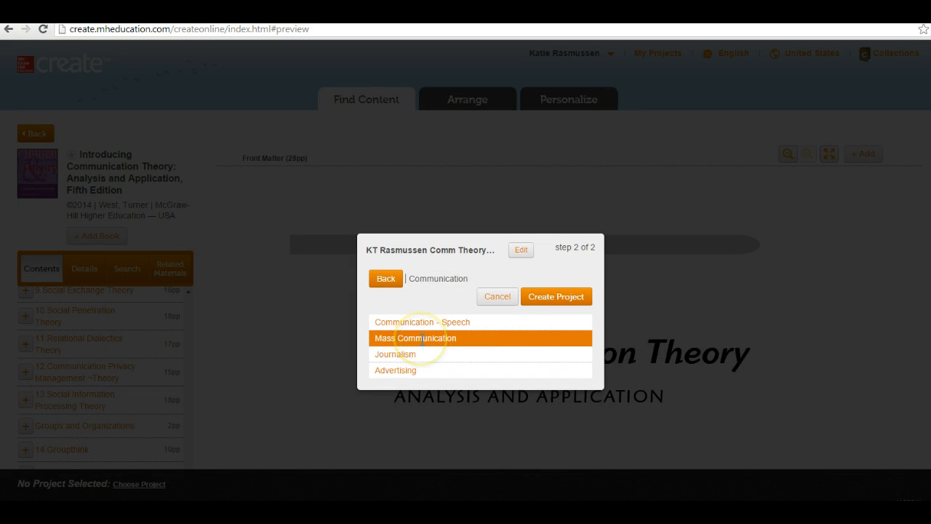
pyautogui.click(540, 296)
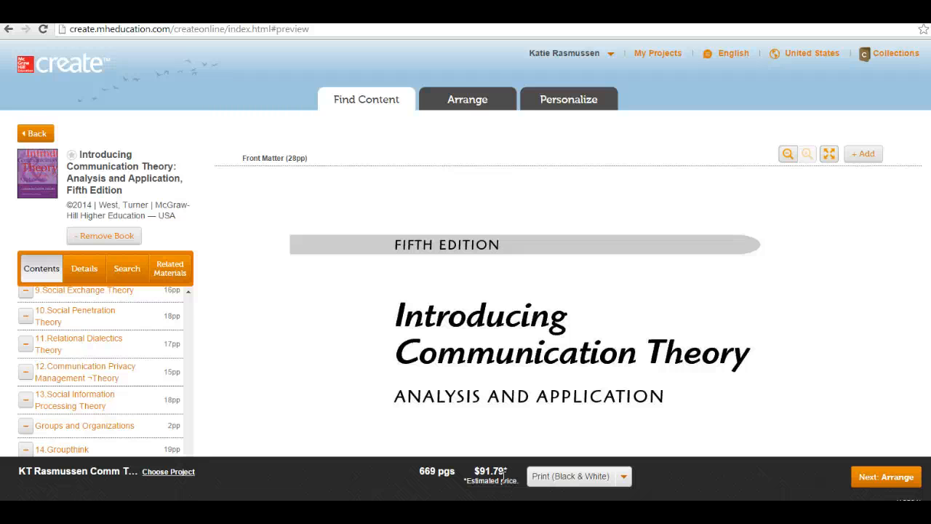
# Keep the book in black-and-white print format and continue to arranging contents
pyautogui.click(571, 477)
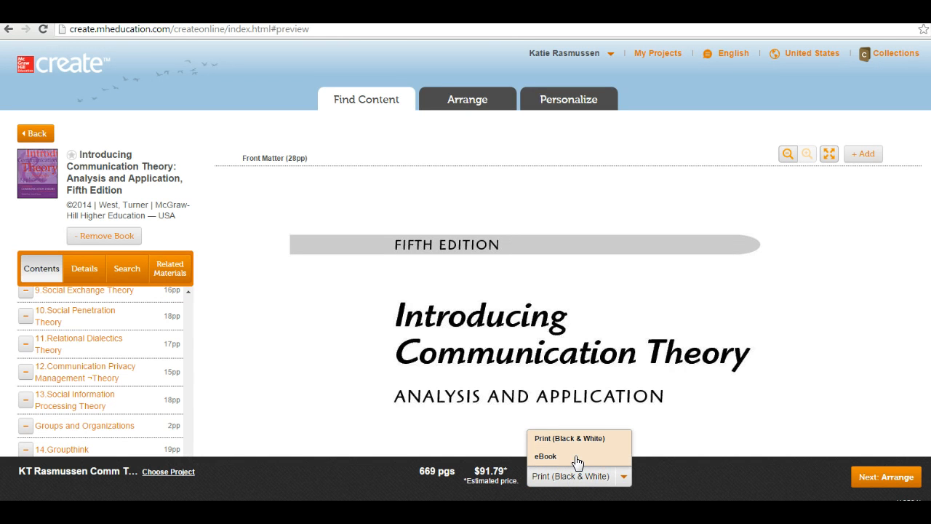
pyautogui.click(578, 442)
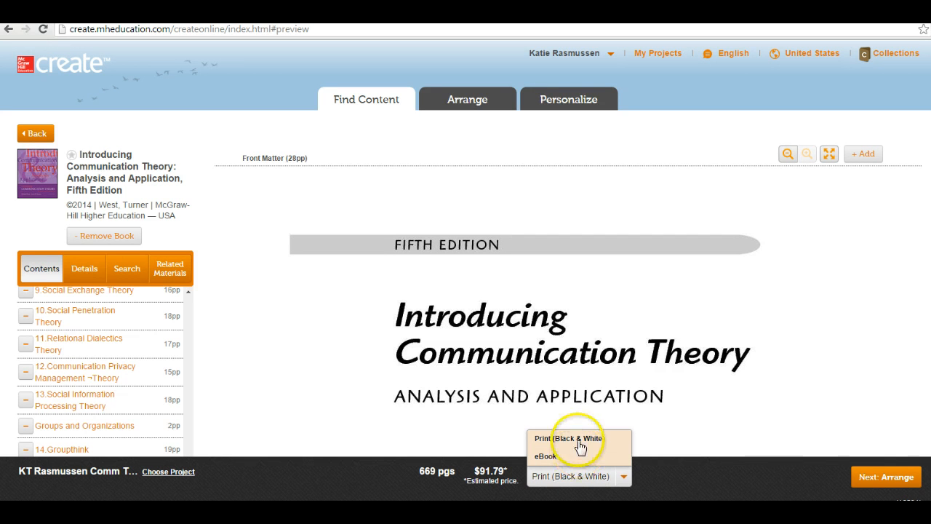
pyautogui.click(580, 478)
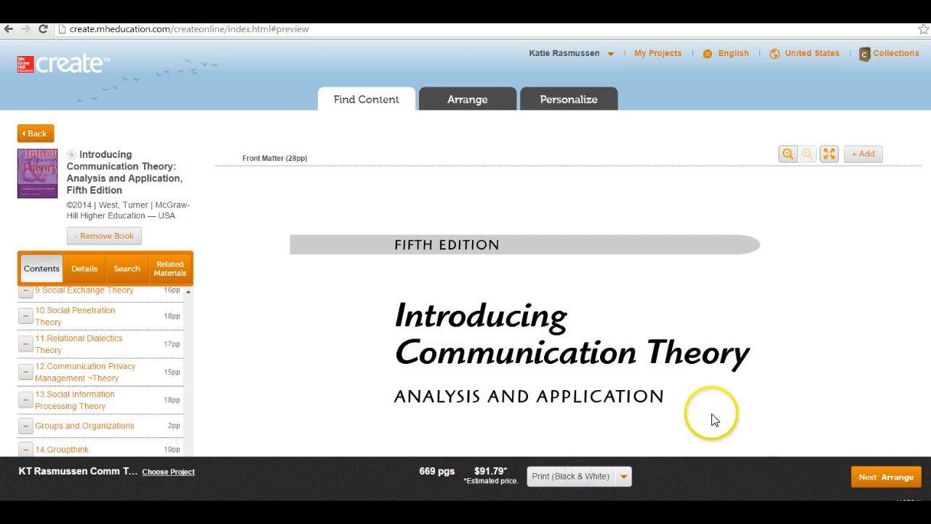
pyautogui.click(897, 480)
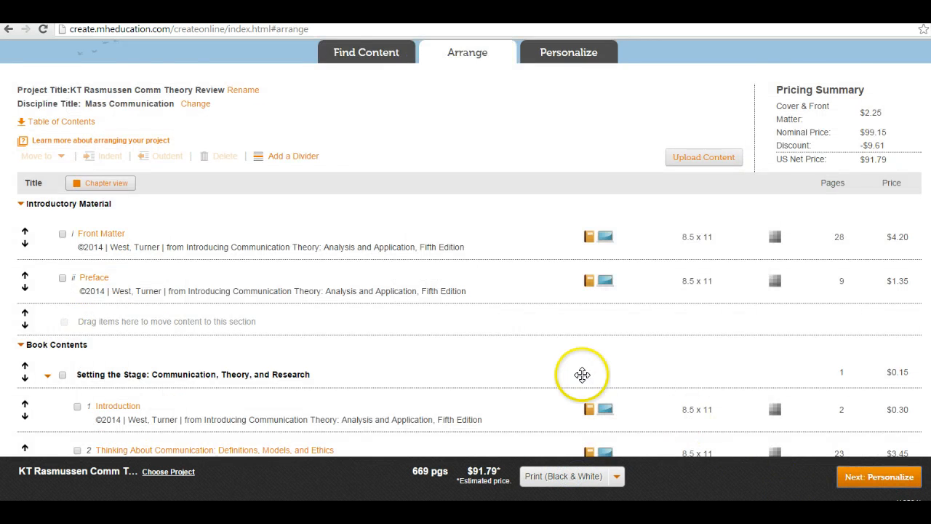
# Check, then uncheck, the Introduction chapter so it stays unselected
pyautogui.scroll(-3, 574, 366)
pyautogui.click(120, 114)
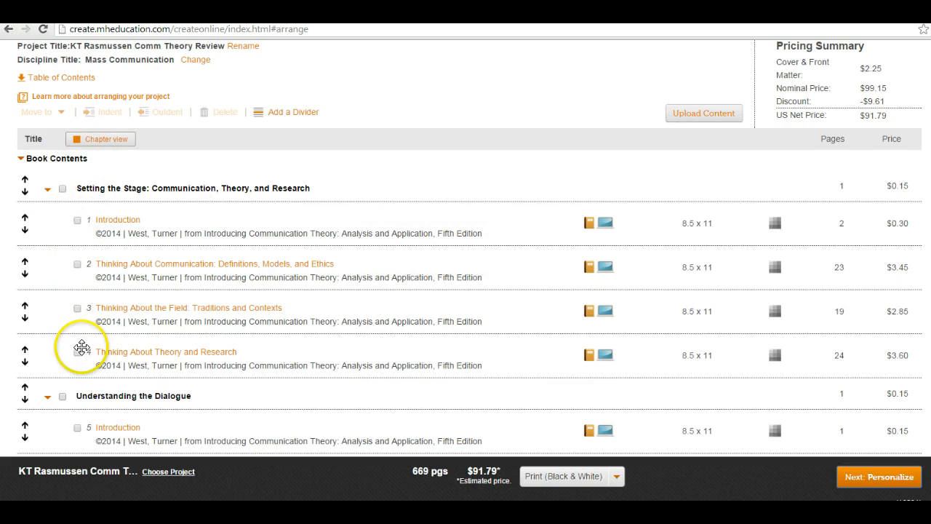
pyautogui.click(77, 220)
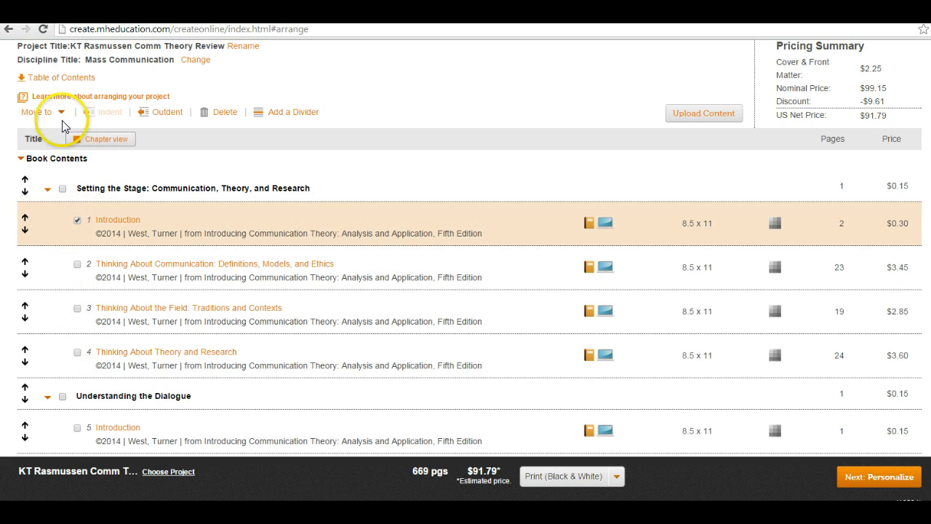
pyautogui.click(77, 220)
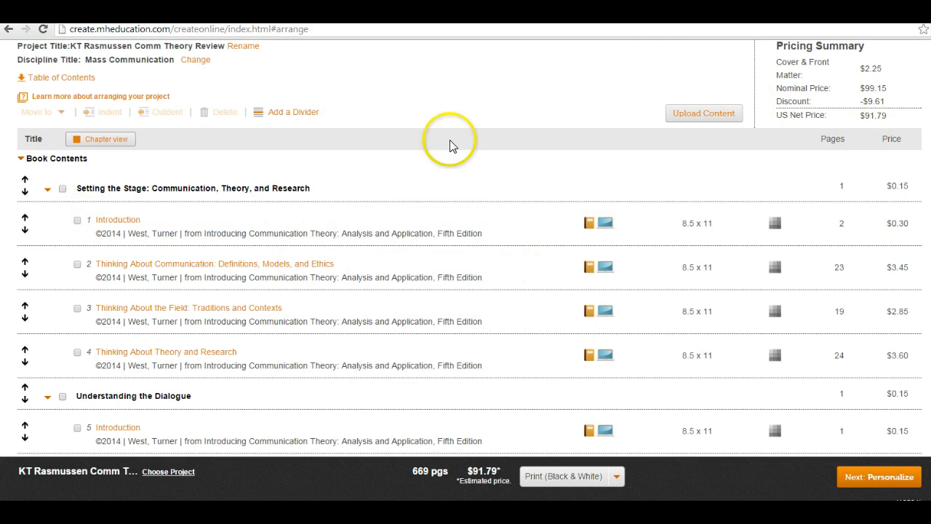
pyautogui.scroll(-1, 94, 410)
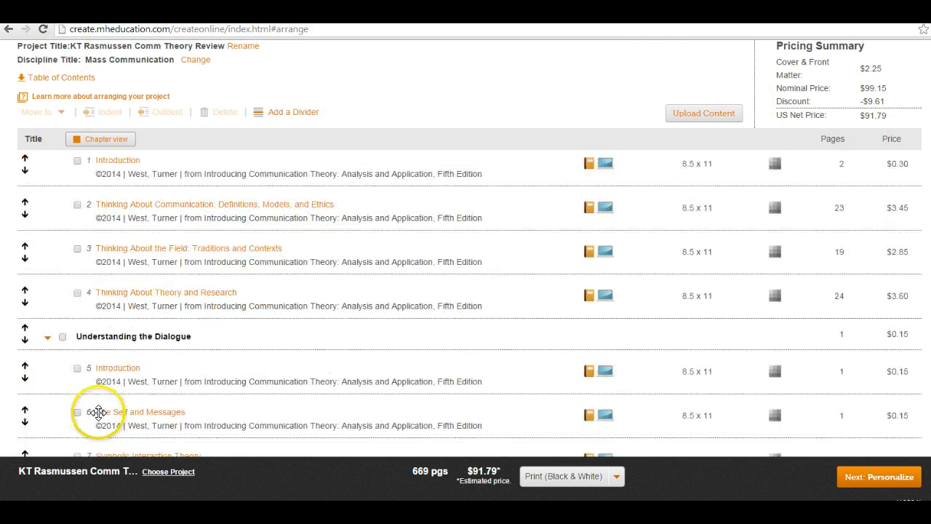
pyautogui.scroll(4, 98, 420)
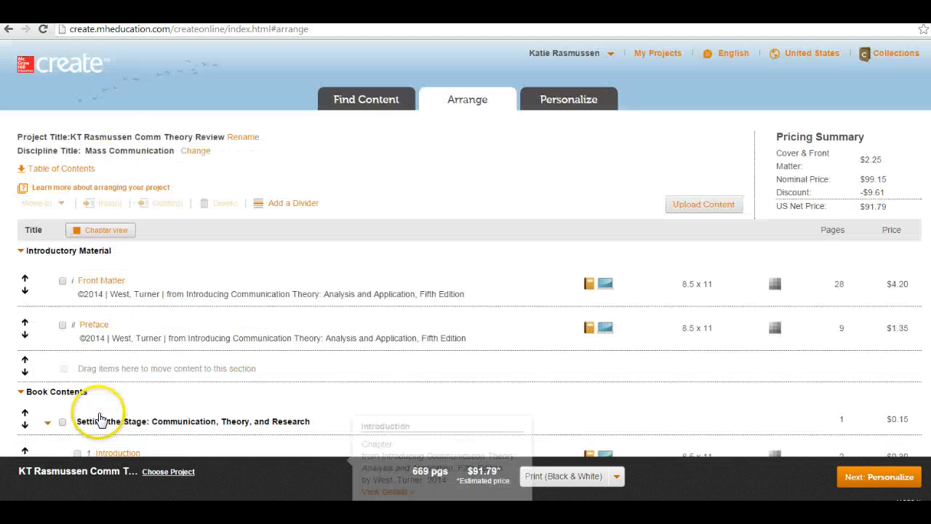
pyautogui.click(371, 101)
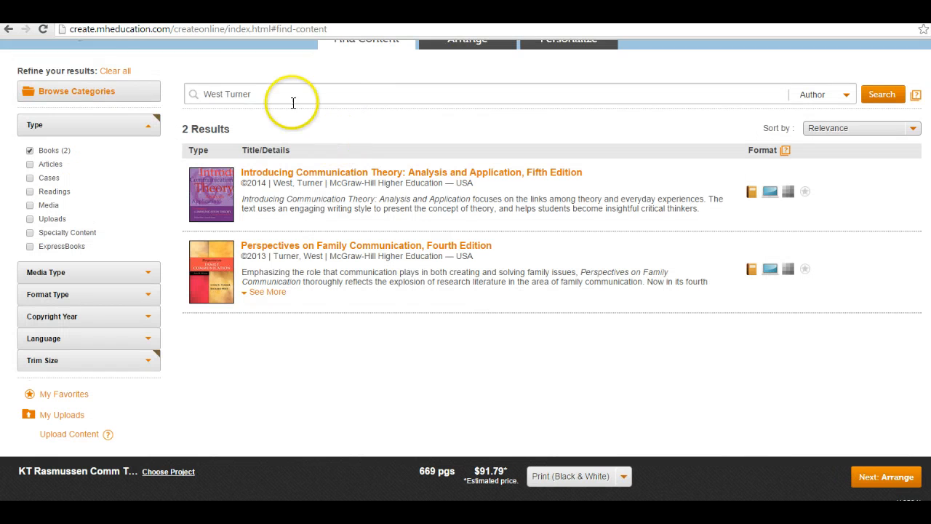
# Replace the author search with Griffin and run it
pyautogui.moveTo(297, 100); pyautogui.dragTo(67, 89)
pyautogui.press('BackSpace')
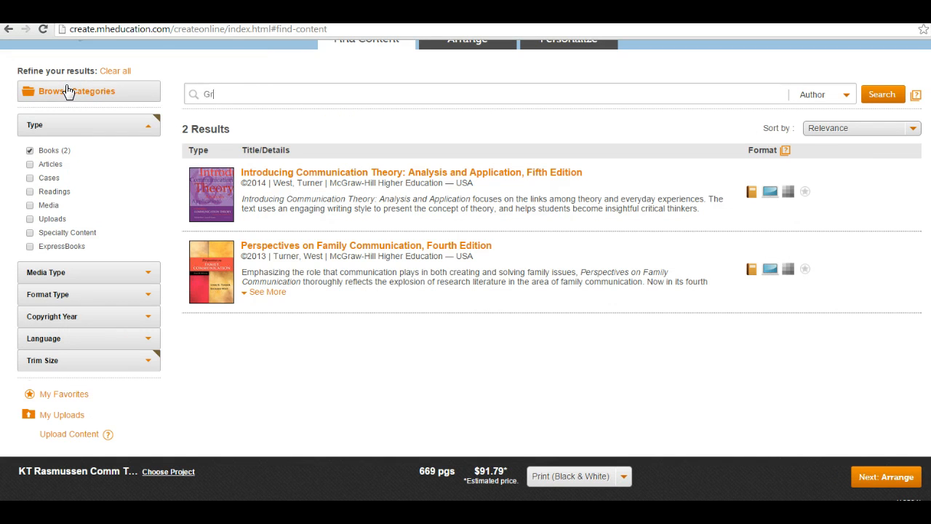
pyautogui.press('Return')
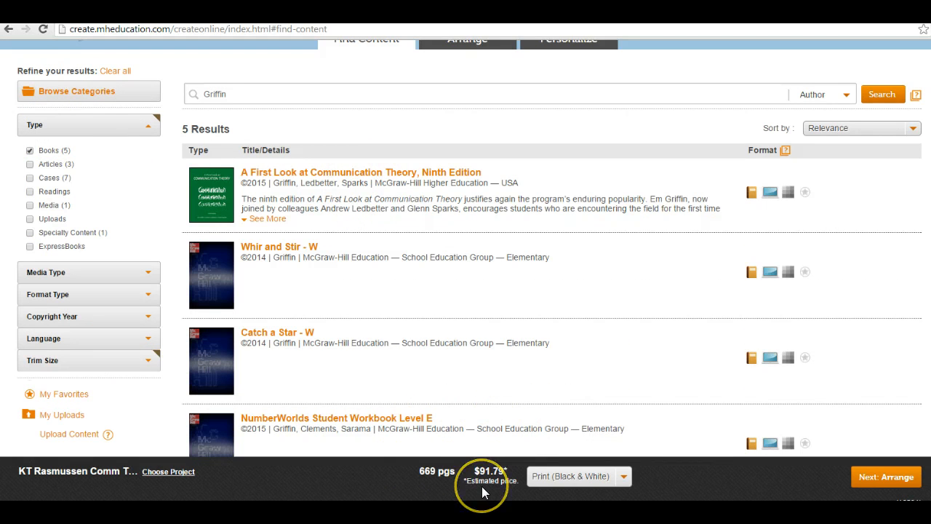
# Search authors for West Turner again and open Introducing Communication Theory, Fifth Edition
pyautogui.scroll(2, 482, 486)
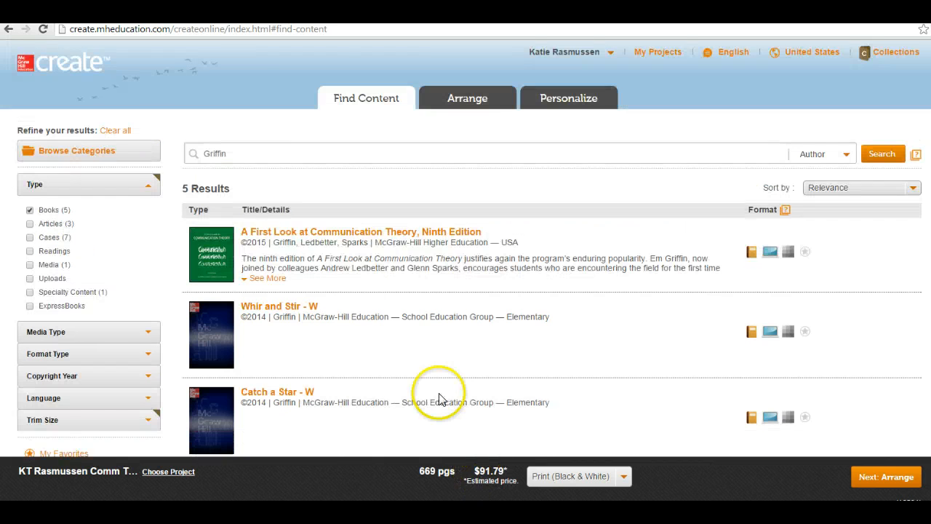
pyautogui.moveTo(231, 154); pyautogui.dragTo(114, 141)
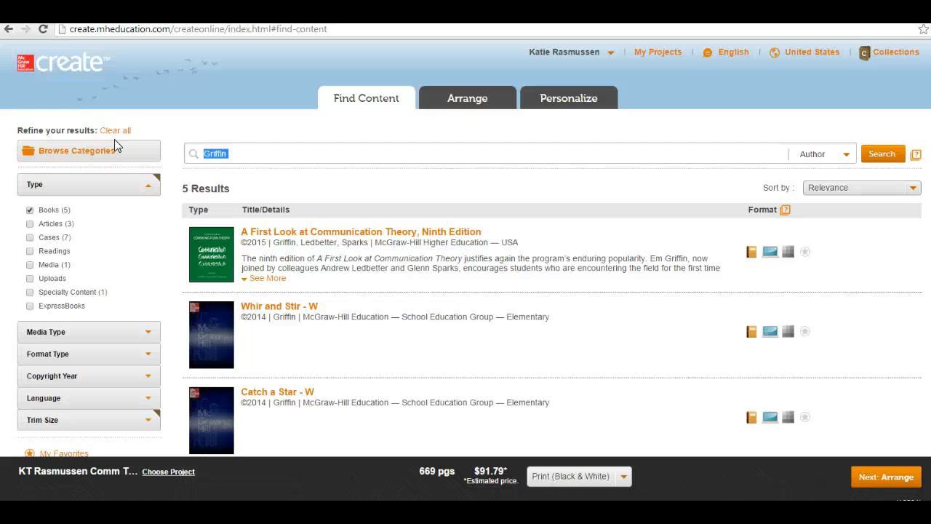
pyautogui.write('West Turner')
pyautogui.press('Return')
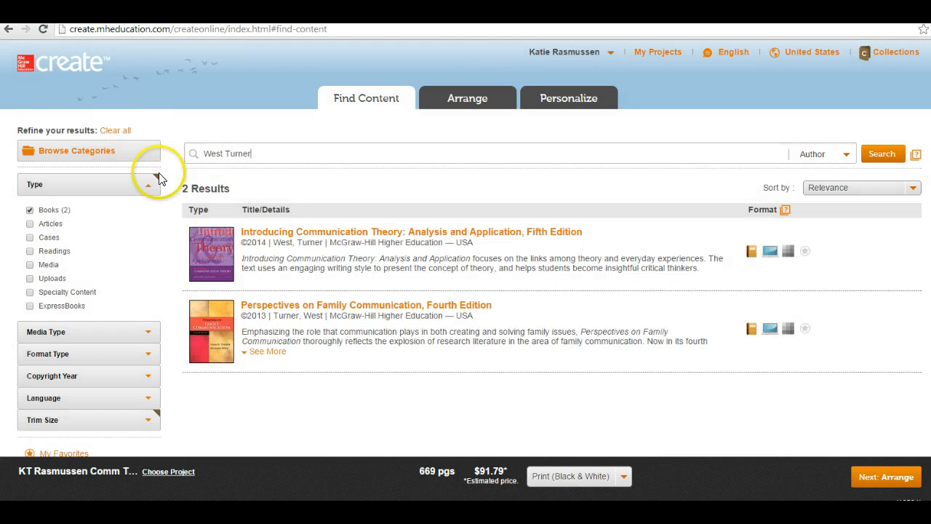
pyautogui.click(248, 234)
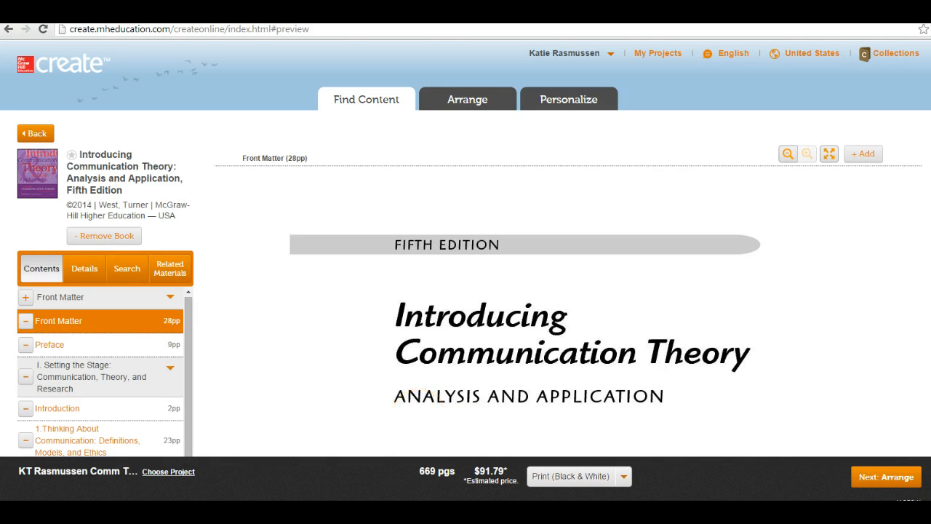
# Add ConnectPlus Communication Online Access from Related Materials, bringing the project to 670 pages, $121.79
pyautogui.click(163, 266)
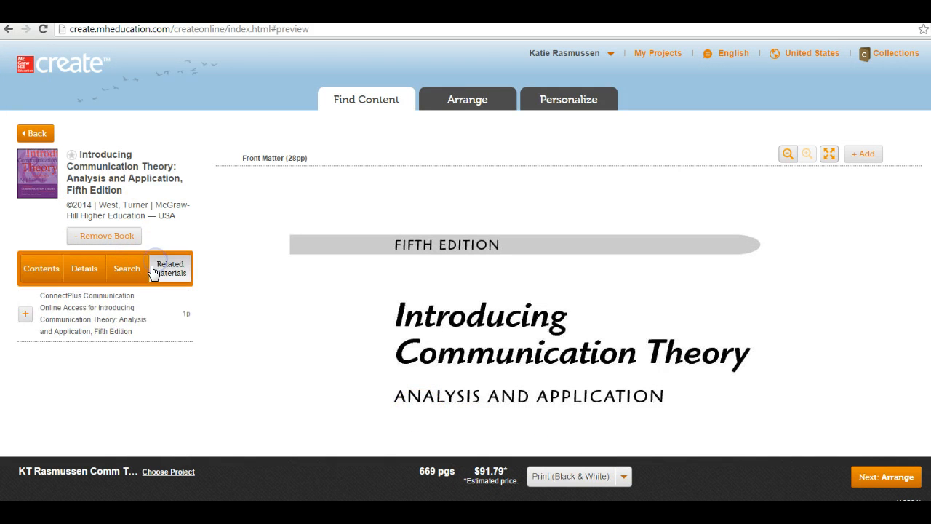
pyautogui.click(31, 311)
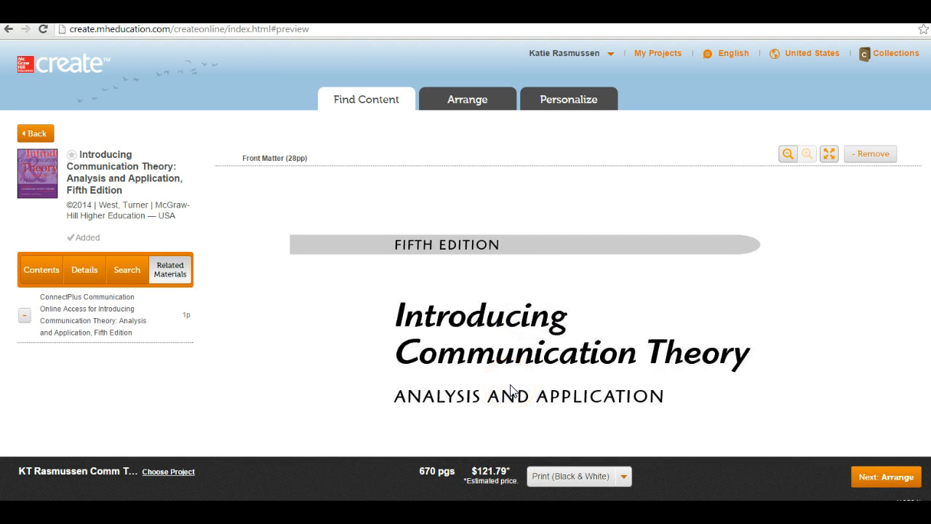
pyautogui.click(511, 391)
# Scroll through the arranged chapter list, then proceed to the Personalize format options
pyautogui.click(864, 478)
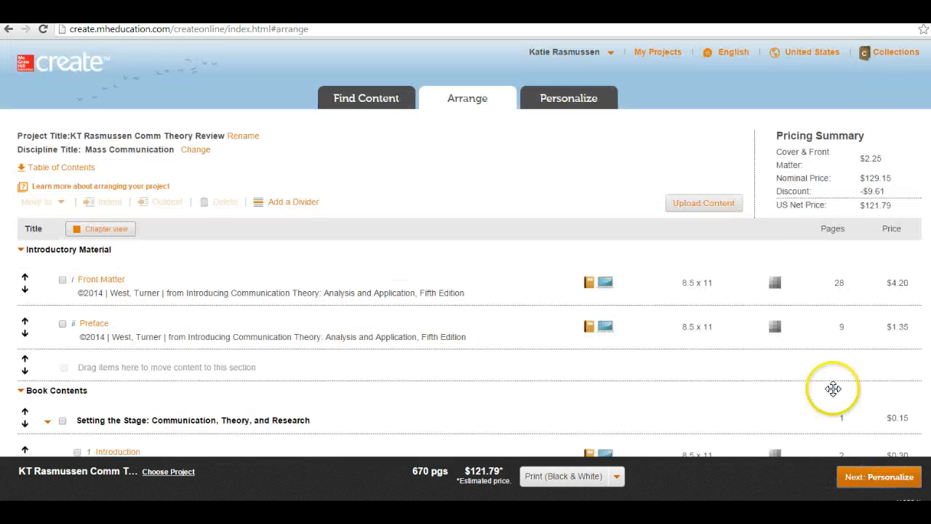
pyautogui.scroll(-8, 803, 241)
pyautogui.scroll(-8, 802, 241)
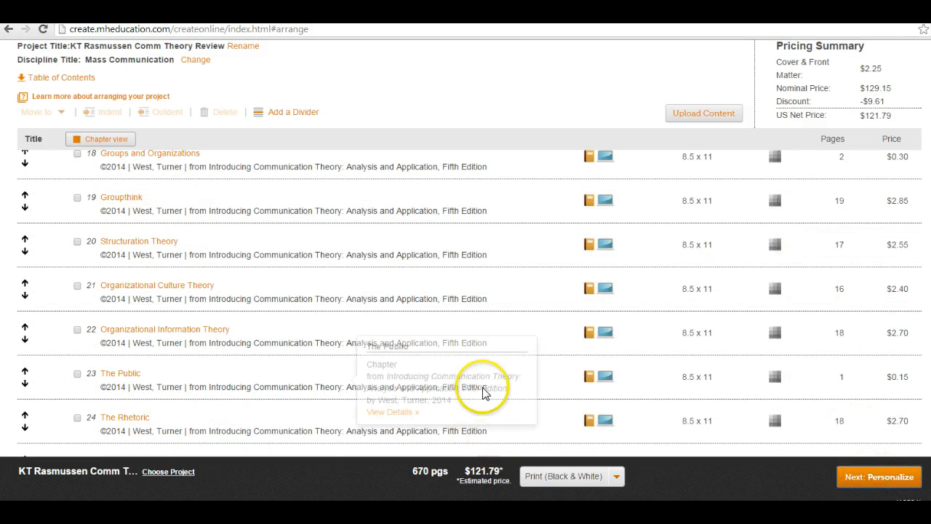
pyautogui.click(900, 485)
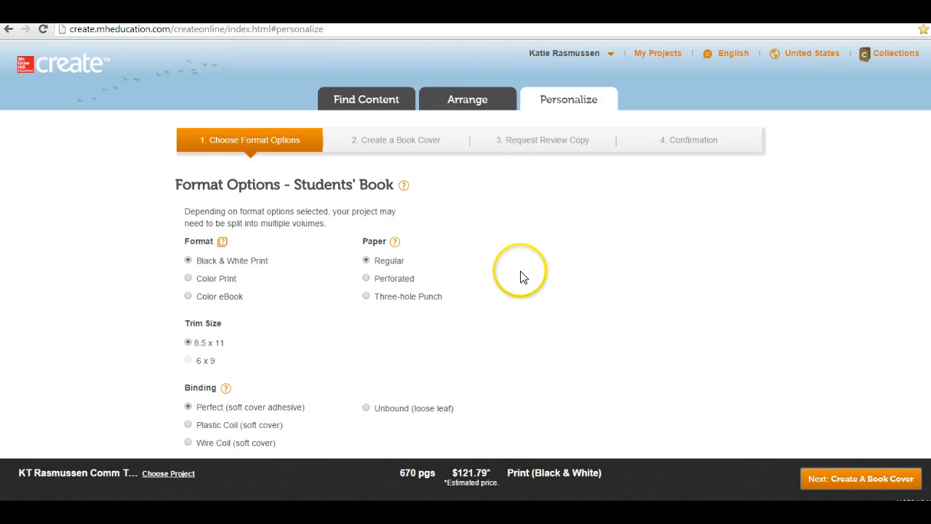
# Choose 'Do not include Create Sequential Chapter Numbers' for the table of contents
pyautogui.scroll(-3, 521, 274)
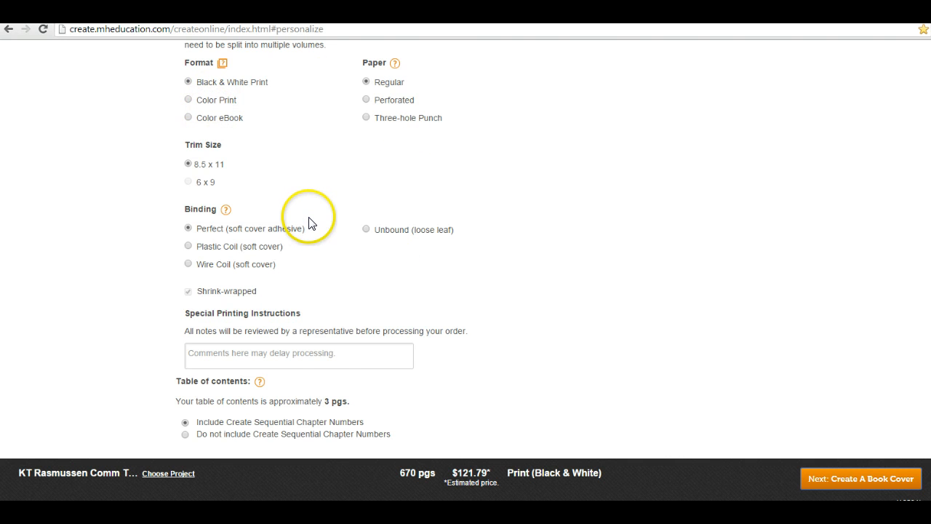
pyautogui.scroll(2, 312, 232)
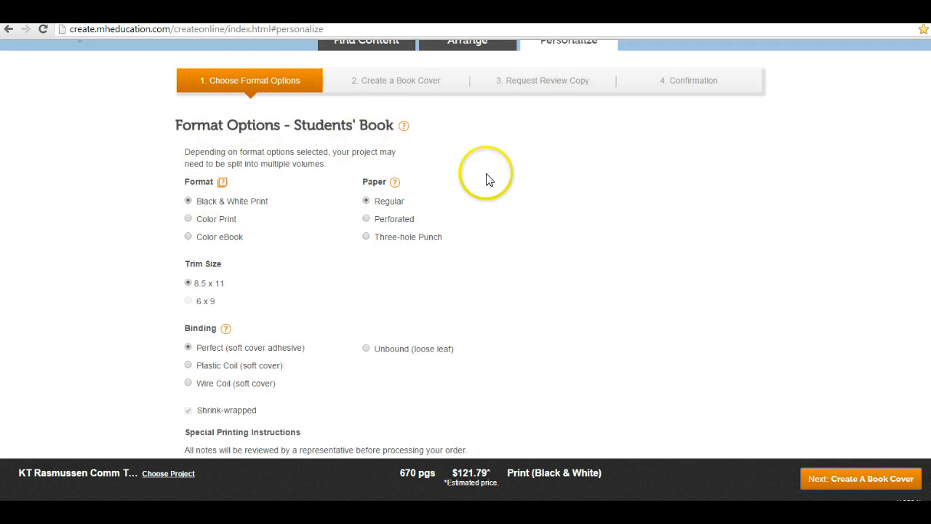
pyautogui.scroll(-1, 487, 179)
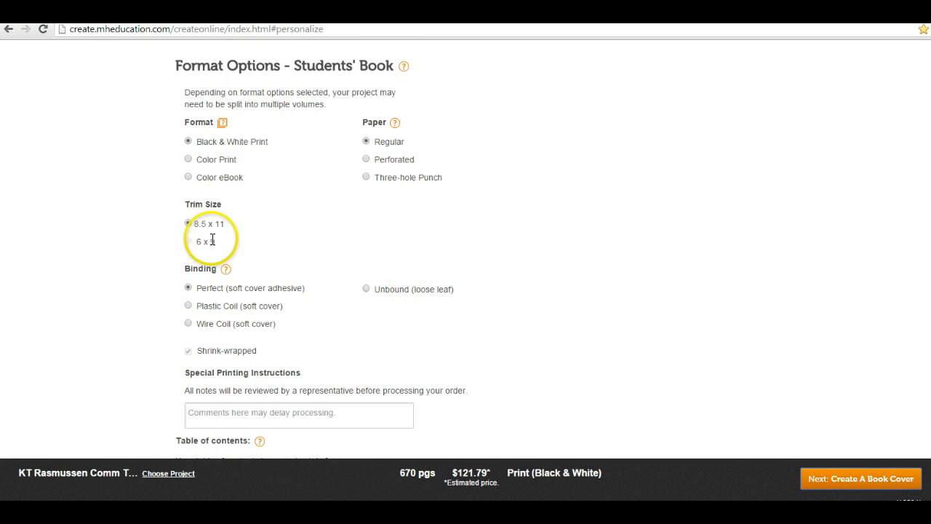
pyautogui.scroll(-1, 287, 280)
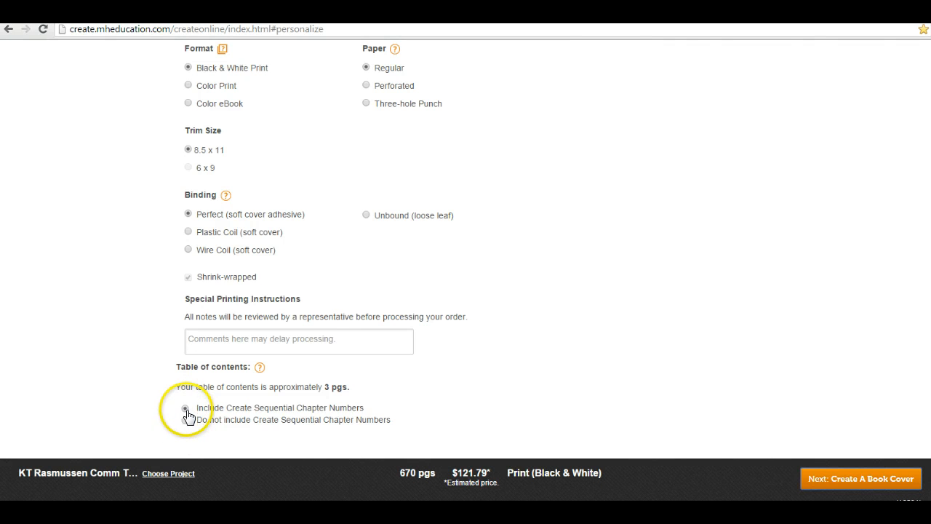
pyautogui.click(185, 420)
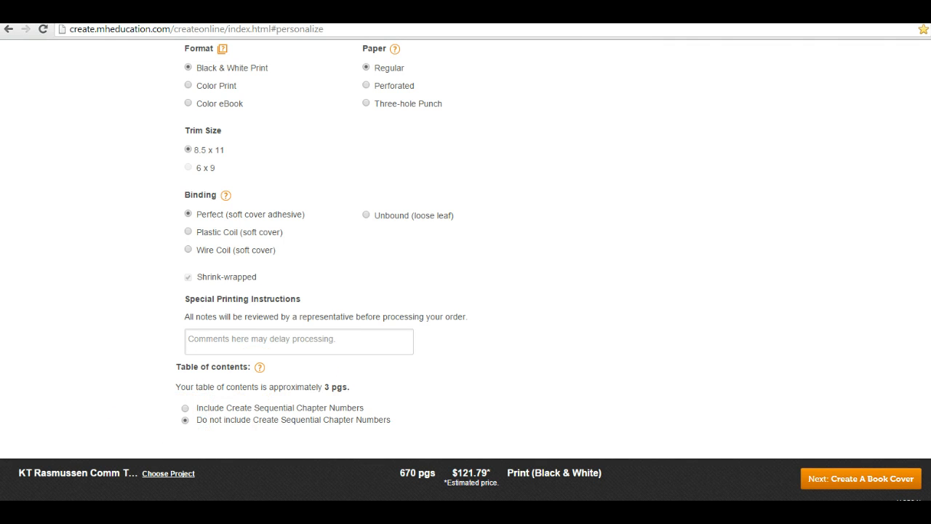
pyautogui.click(881, 484)
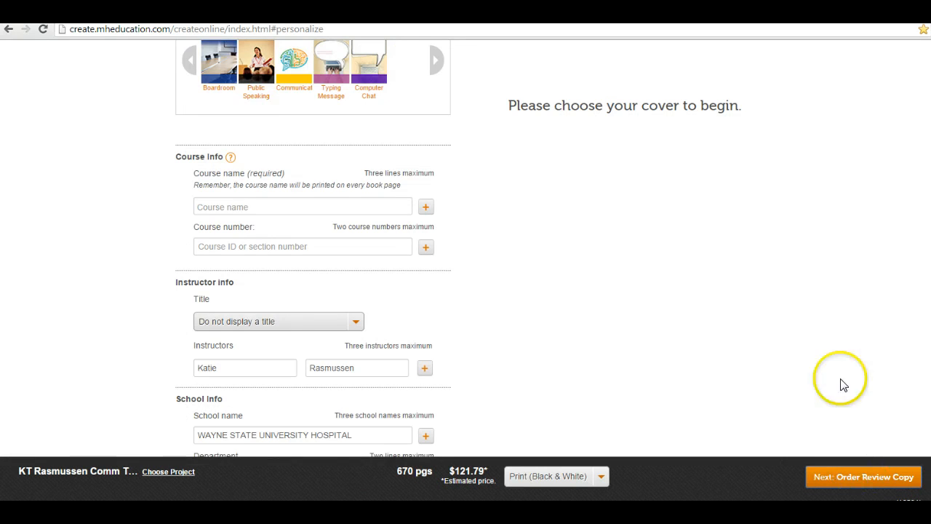
# Browse the full set of 78 covers and apply the Night City cover to the book
pyautogui.click(297, 177)
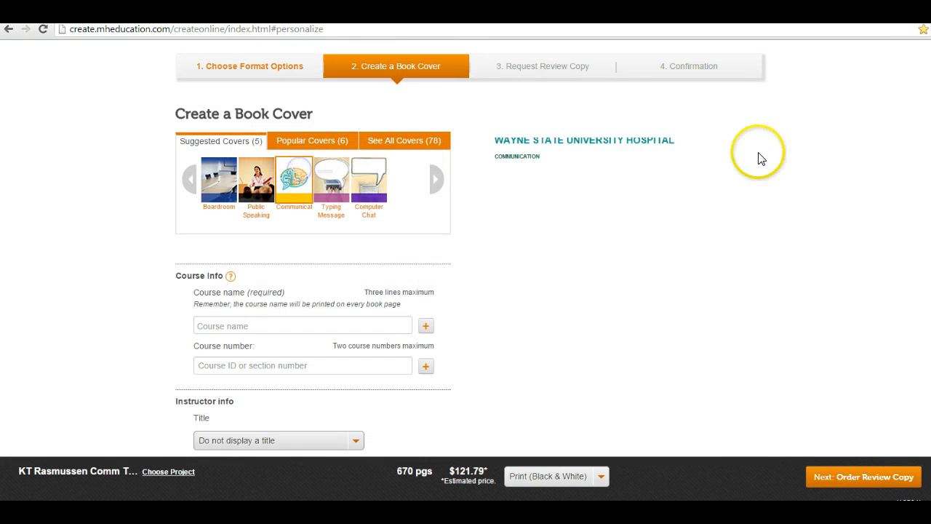
pyautogui.click(430, 139)
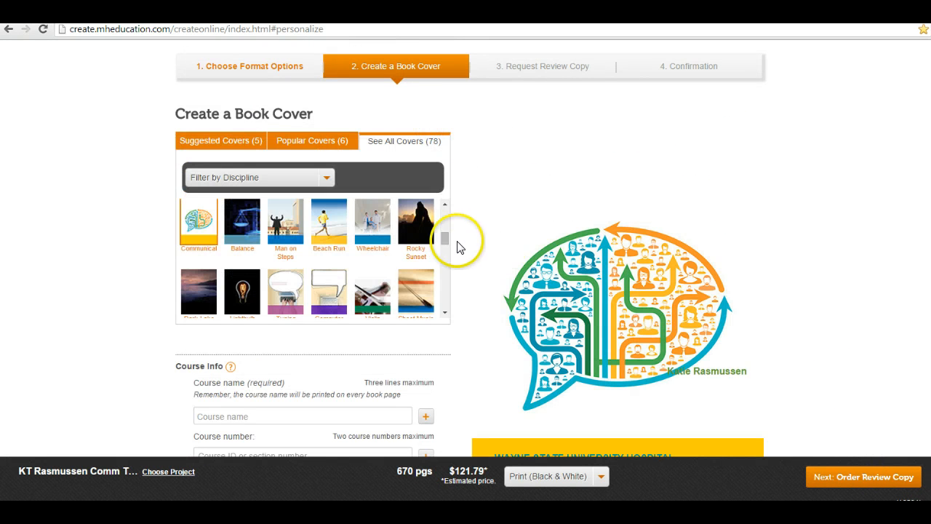
pyautogui.moveTo(445, 246); pyautogui.dragTo(446, 269)
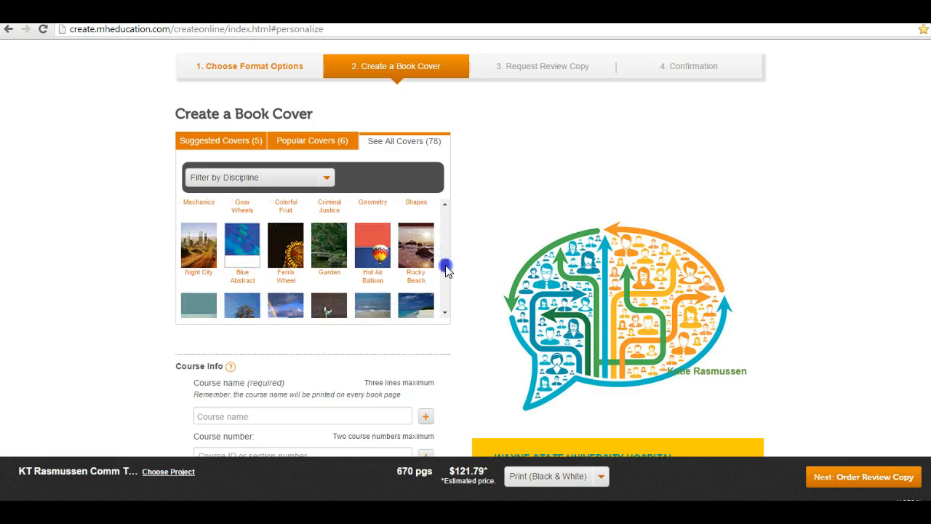
pyautogui.click(199, 244)
pyautogui.scroll(-1, 761, 244)
pyautogui.scroll(-1, 759, 245)
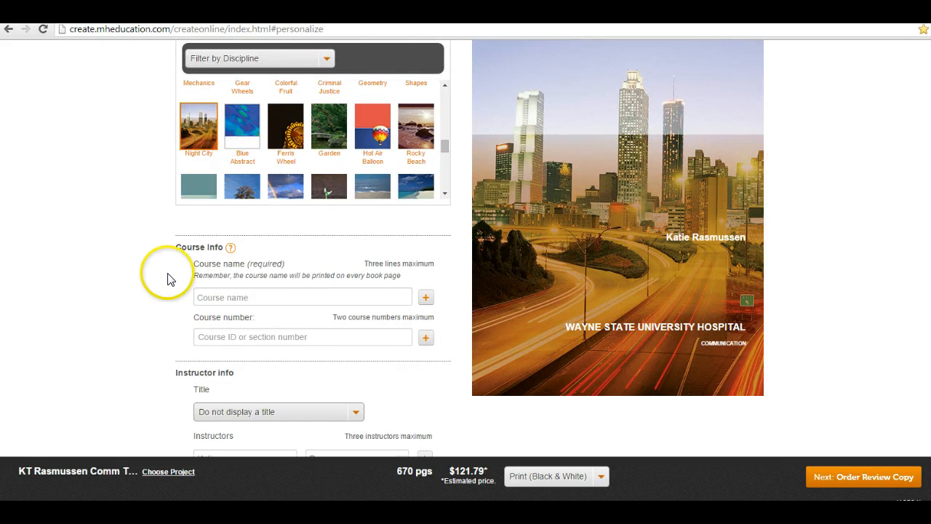
pyautogui.scroll(-1, 172, 275)
pyautogui.scroll(1, 173, 275)
pyautogui.click(282, 317)
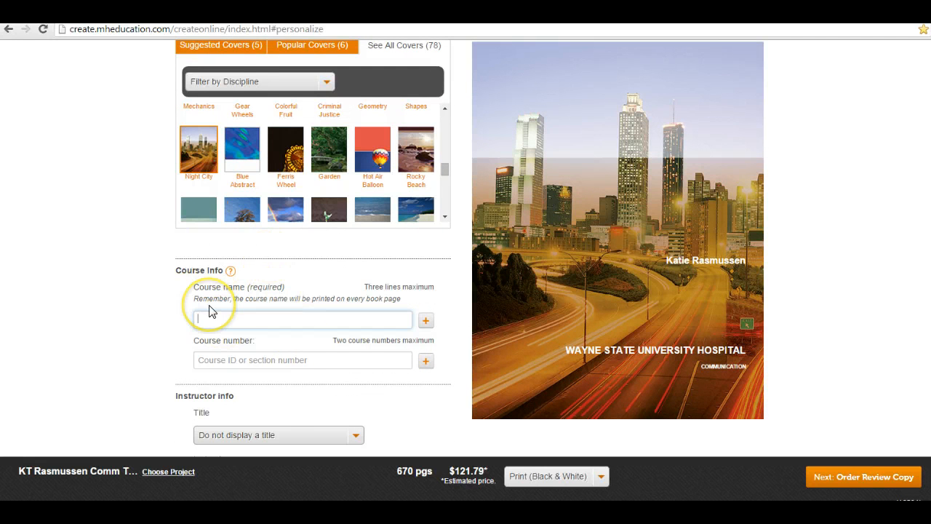
# Enter 'West - Communication Theory' as the course name
pyautogui.scroll(1, 218, 309)
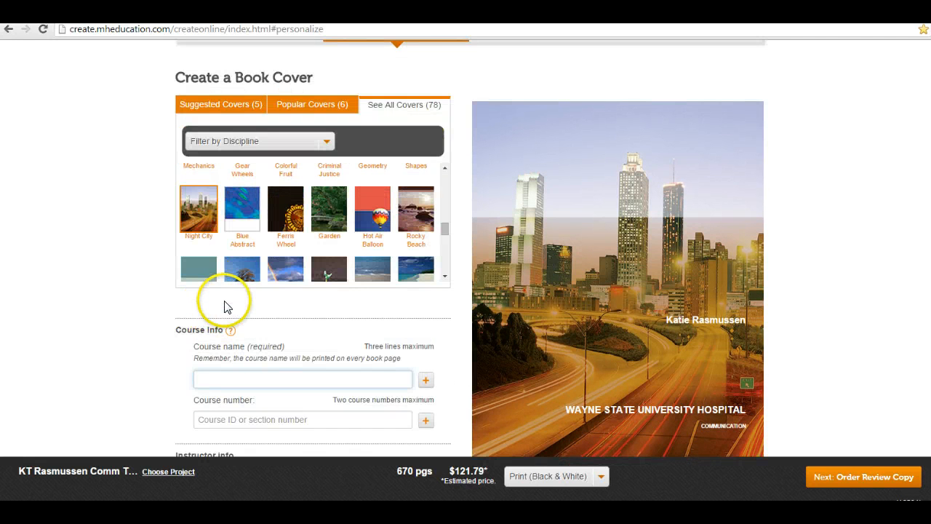
pyautogui.write('West - X')
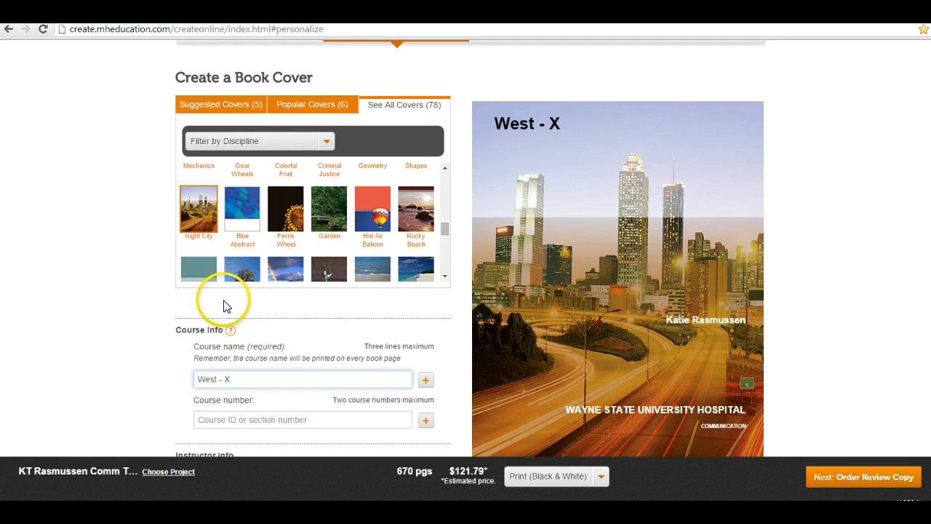
pyautogui.write('Comm')
pyautogui.press('BackSpace')
pyautogui.press('BackSpace')
pyautogui.press('BackSpace')
pyautogui.press('BackSpace')
pyautogui.press('BackSpace')
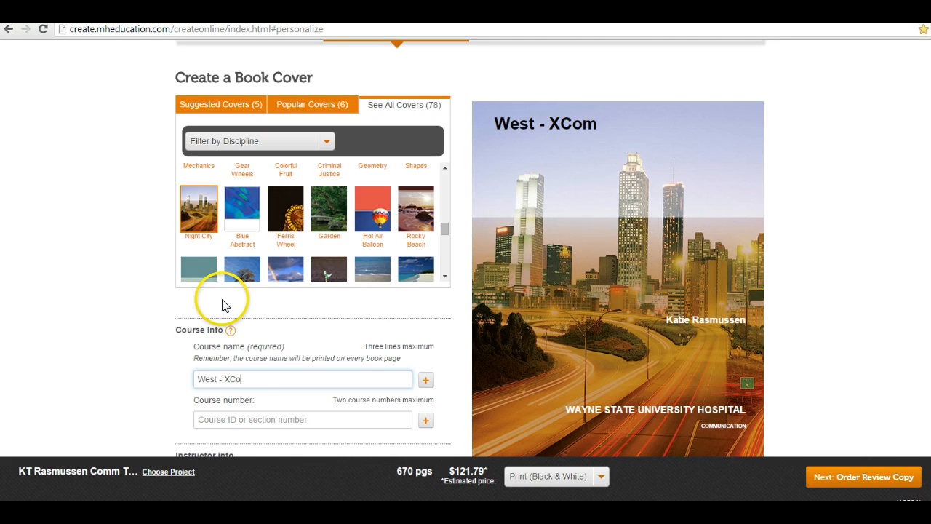
pyautogui.write('Comm')
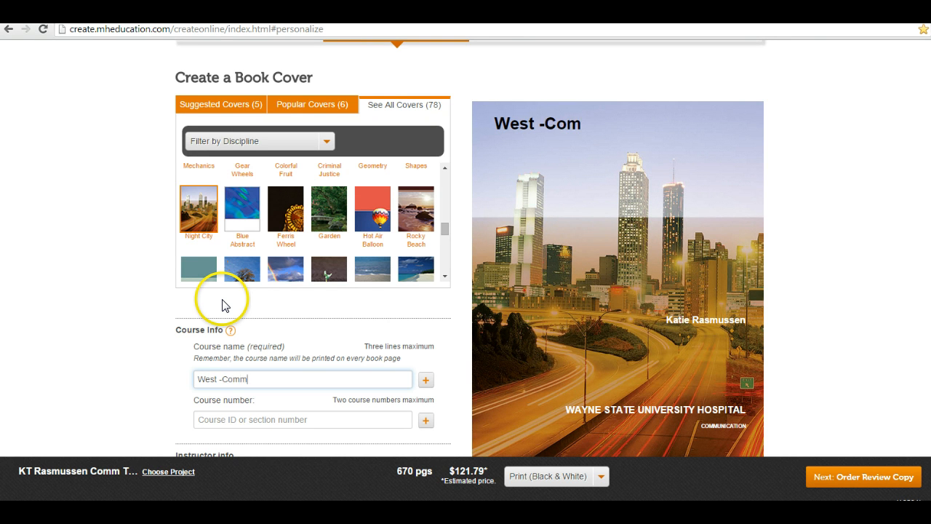
pyautogui.press('BackSpace')
pyautogui.press('BackSpace')
pyautogui.press('BackSpace')
pyautogui.write('COmmu')
pyautogui.press('BackSpace')
pyautogui.press('BackSpace')
pyautogui.press('BackSpace')
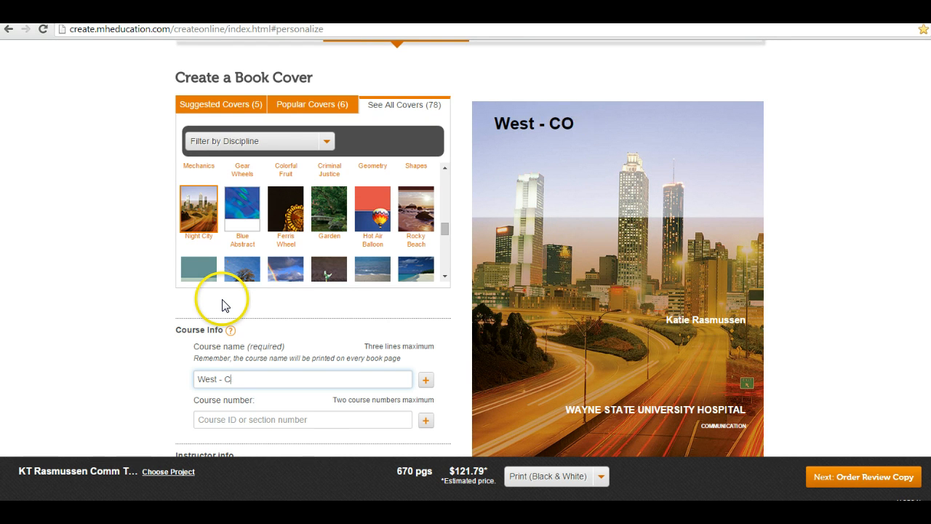
pyautogui.press('BackSpace')
pyautogui.write('ommunication Theory')
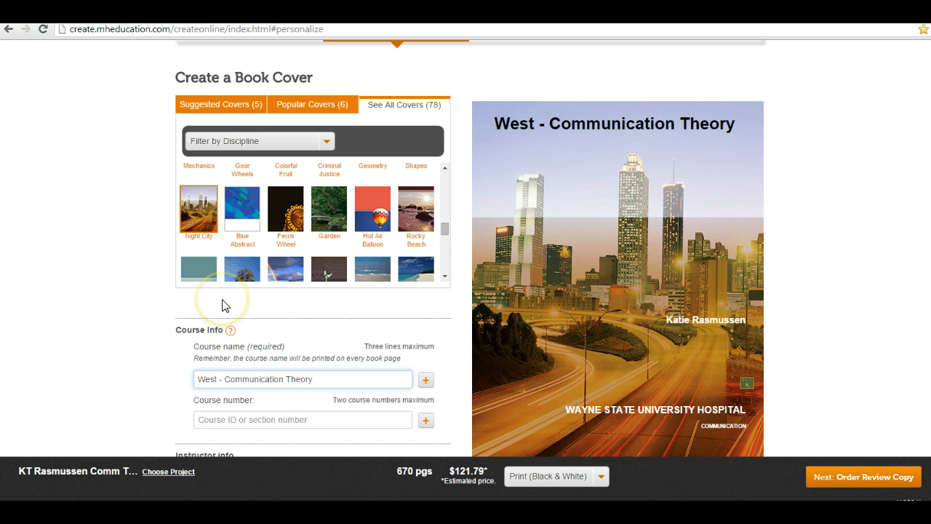
# Clear both instructor name fields and remove HOSPITAL from the school name
pyautogui.scroll(-2, 222, 306)
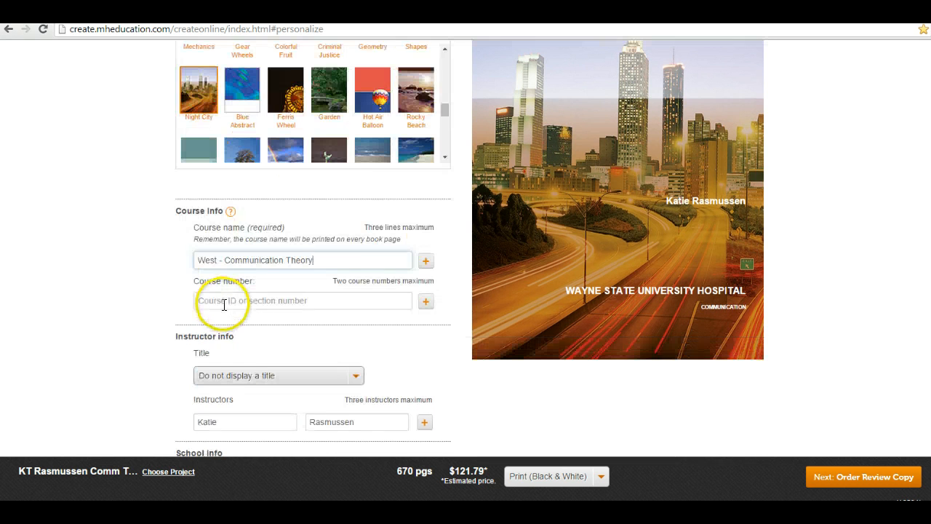
pyautogui.scroll(-2, 266, 380)
pyautogui.doubleClick(243, 304)
pyautogui.press('BackSpace')
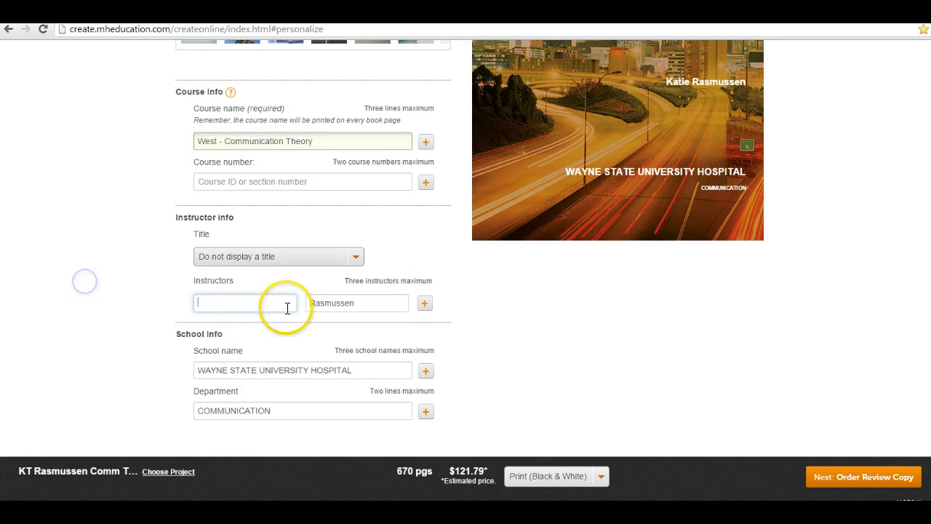
pyautogui.press('Tab')
pyautogui.press('BackSpace')
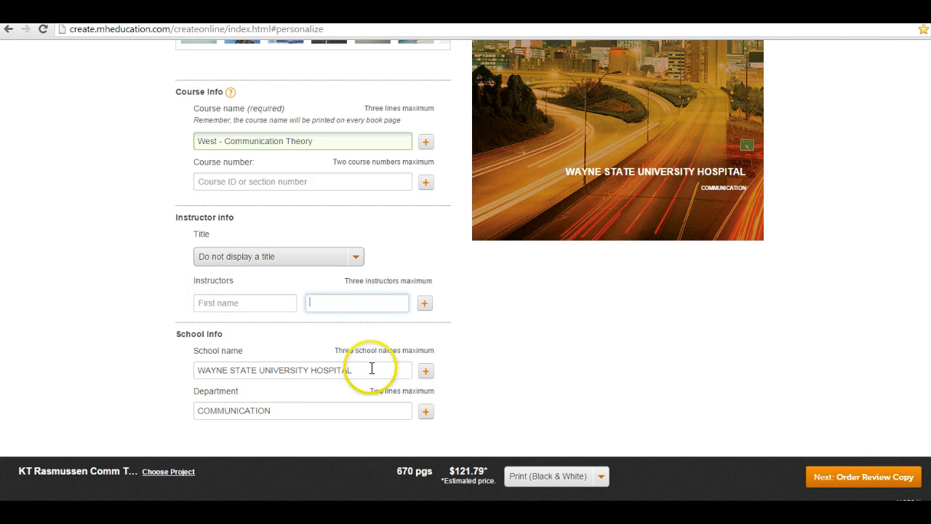
pyautogui.moveTo(371, 370); pyautogui.dragTo(305, 370)
pyautogui.press('BackSpace')
pyautogui.scroll(4, 484, 411)
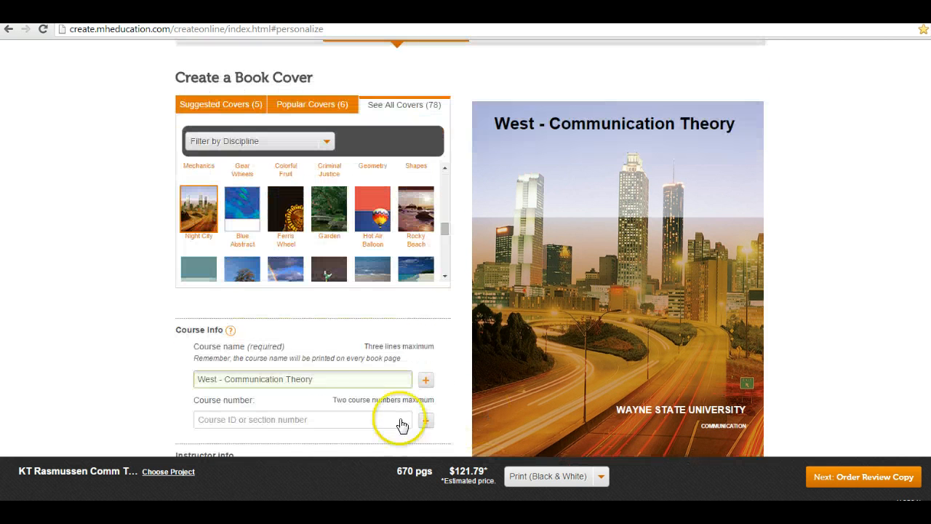
# Enter 'Review Copy' as the course number and continue to the review-copy order page
pyautogui.click(318, 424)
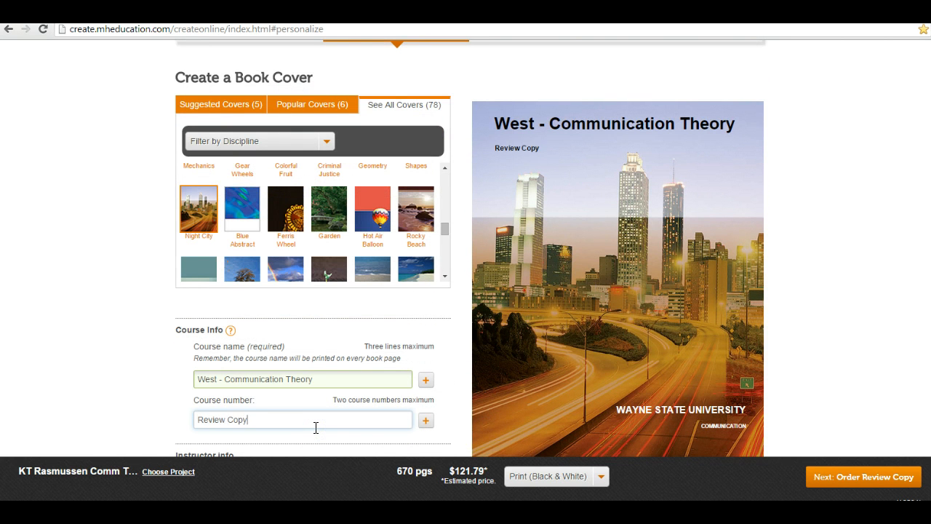
pyautogui.write('Review Copy')
pyautogui.scroll(-1, 481, 335)
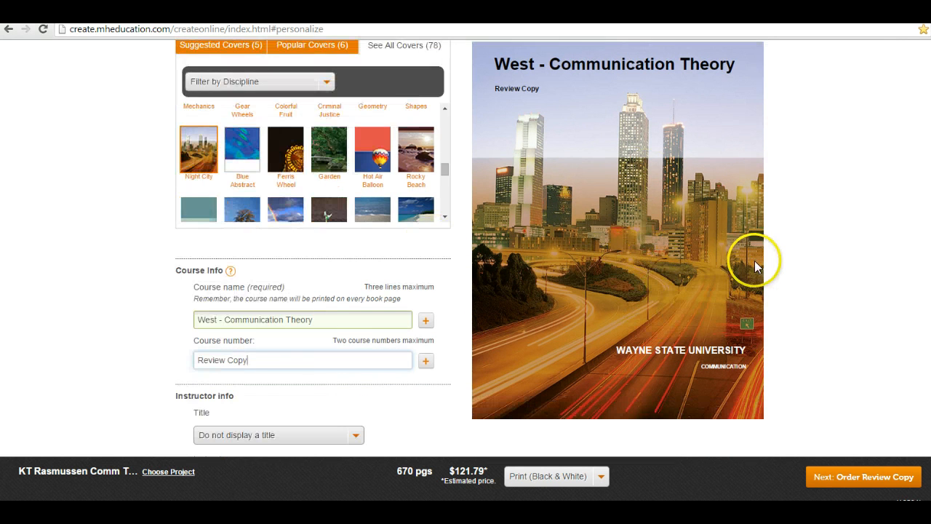
pyautogui.scroll(-1, 754, 270)
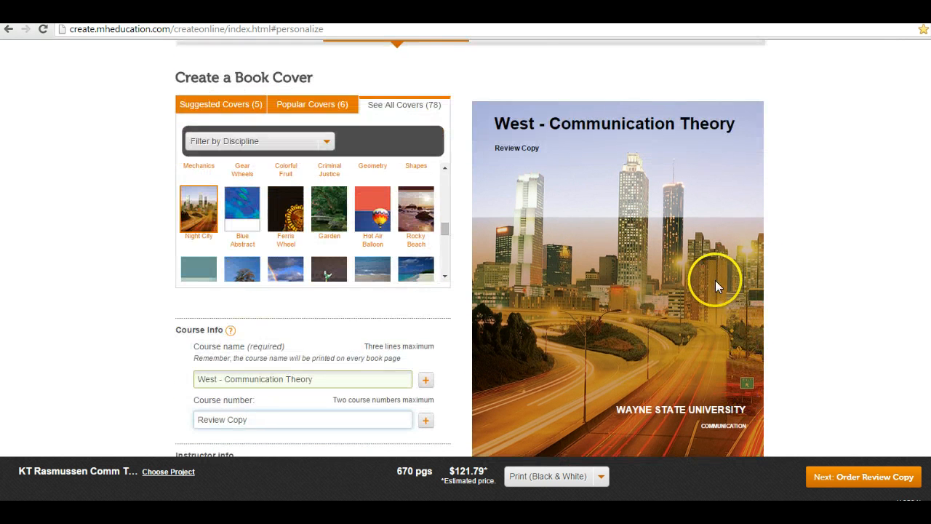
pyautogui.click(853, 477)
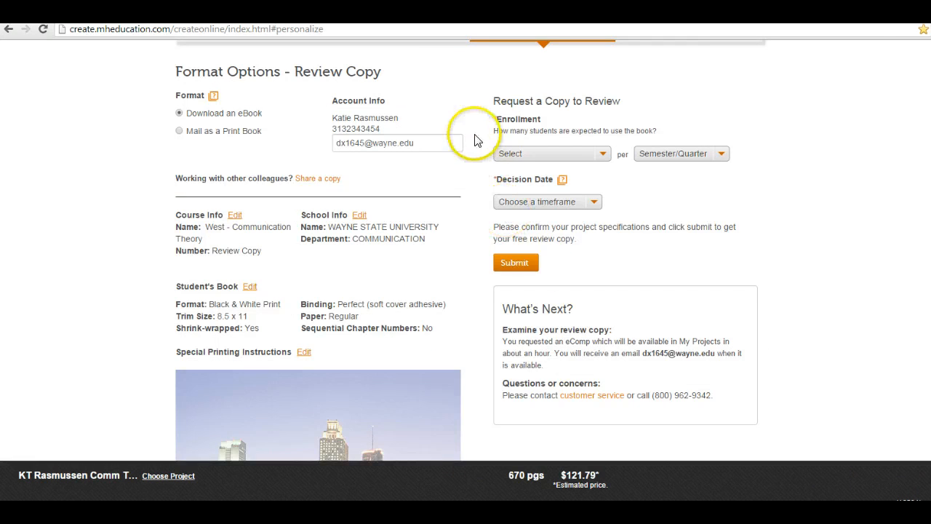
# Set enrollment to 21 - 50 students, decision date to 30 days or less, and delivery to mailed print book
pyautogui.click(553, 153)
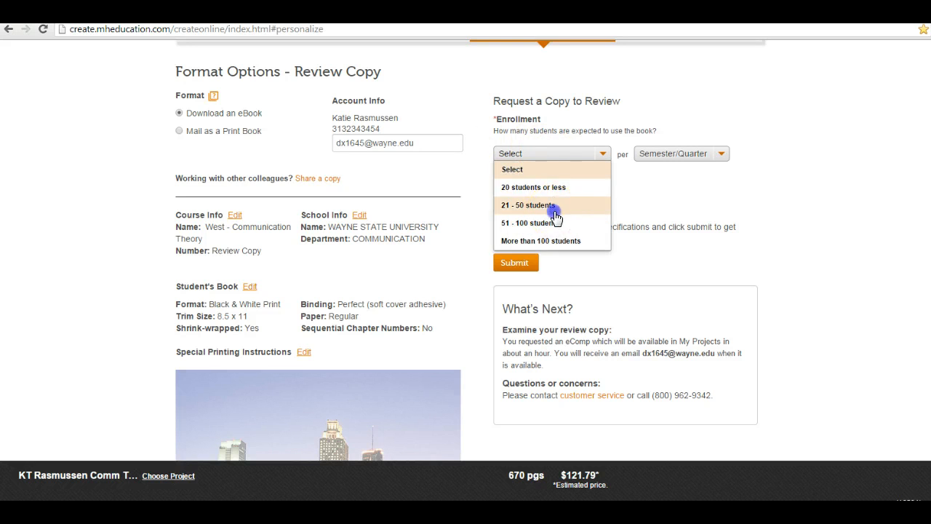
pyautogui.click(561, 204)
pyautogui.click(586, 202)
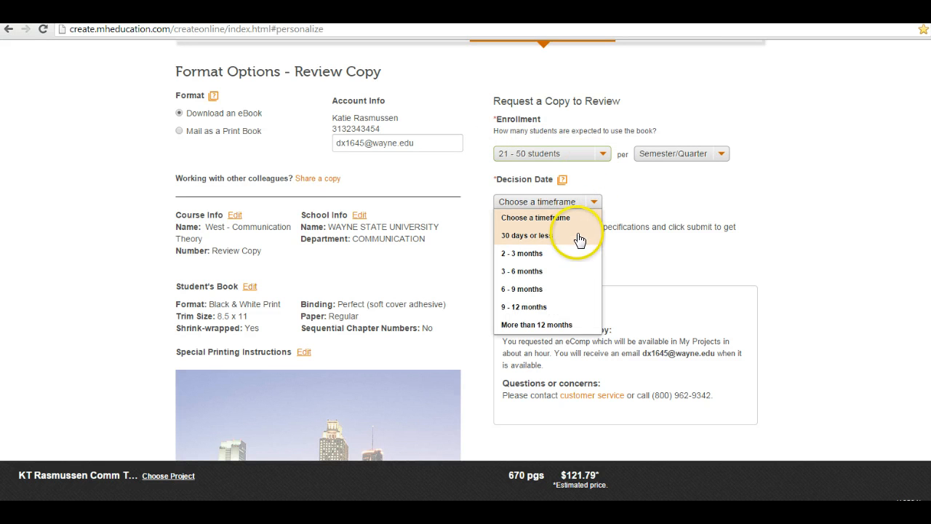
pyautogui.click(575, 236)
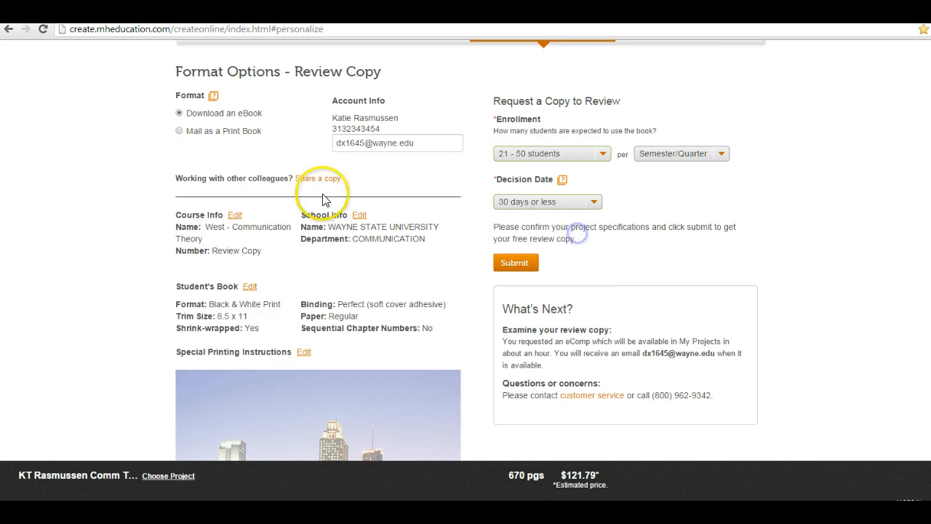
pyautogui.click(179, 131)
pyautogui.scroll(-2, 248, 219)
pyautogui.click(291, 234)
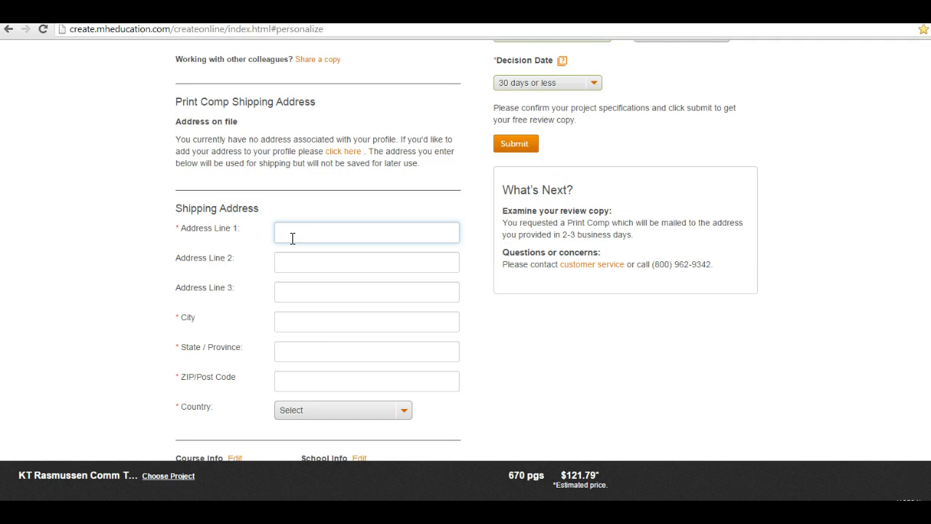
# Enter address lines Wayne State University, Communication Department and 906 W. Warren Ave
pyautogui.write('Wayne State University')
pyautogui.press('Tab')
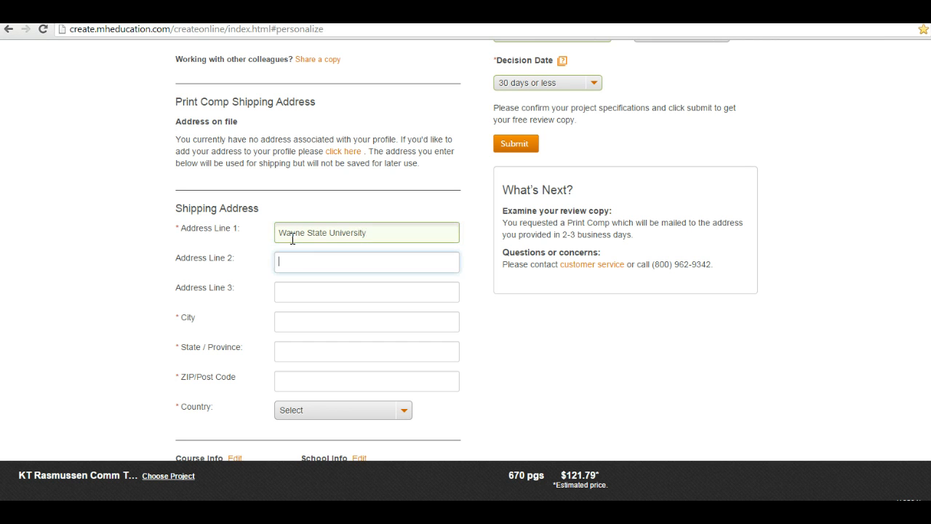
pyautogui.write('Communication Department')
pyautogui.press('Tab')
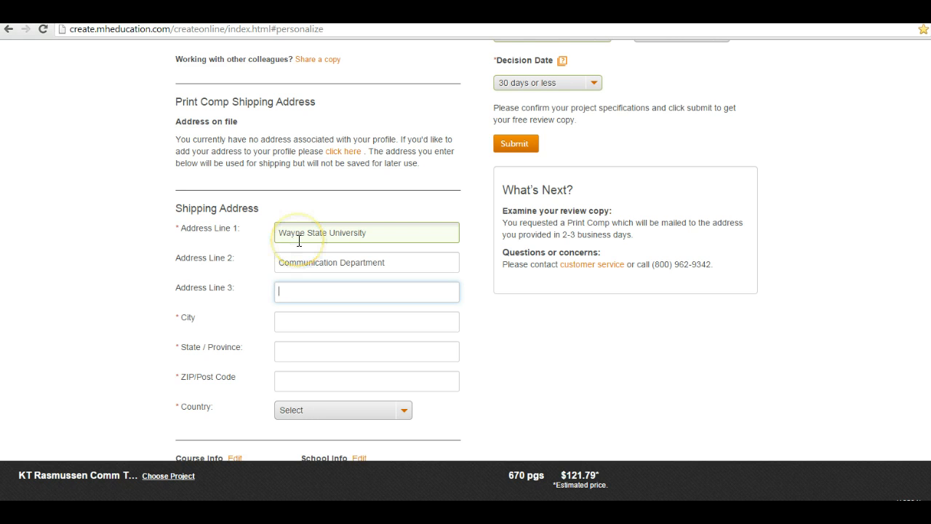
pyautogui.write('W. Warren Ave')
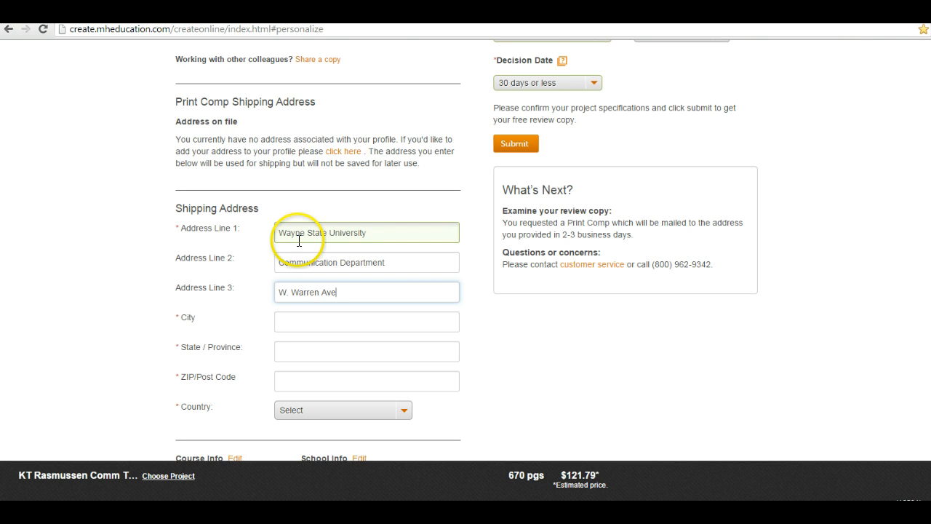
pyautogui.click(277, 292)
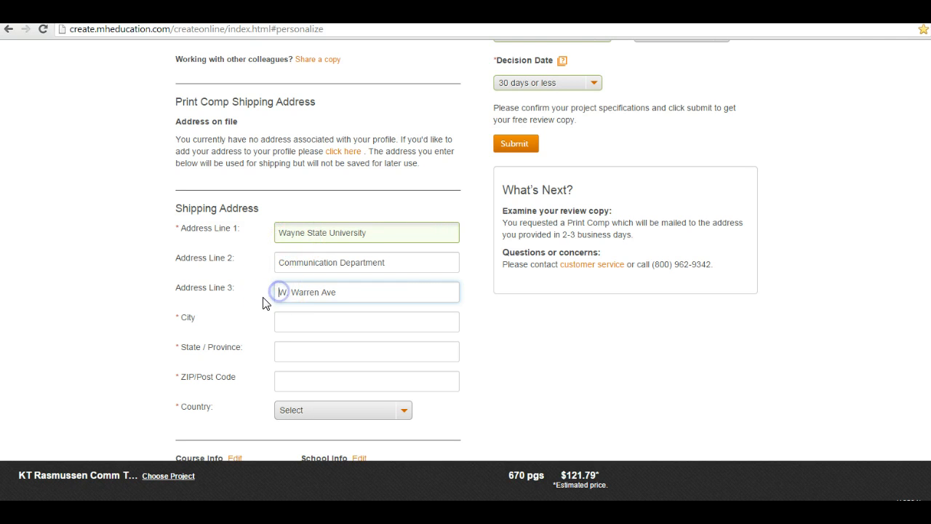
pyautogui.write('906')
# Set the city to Detroit, the country to United States and the state to MI
pyautogui.click(282, 319)
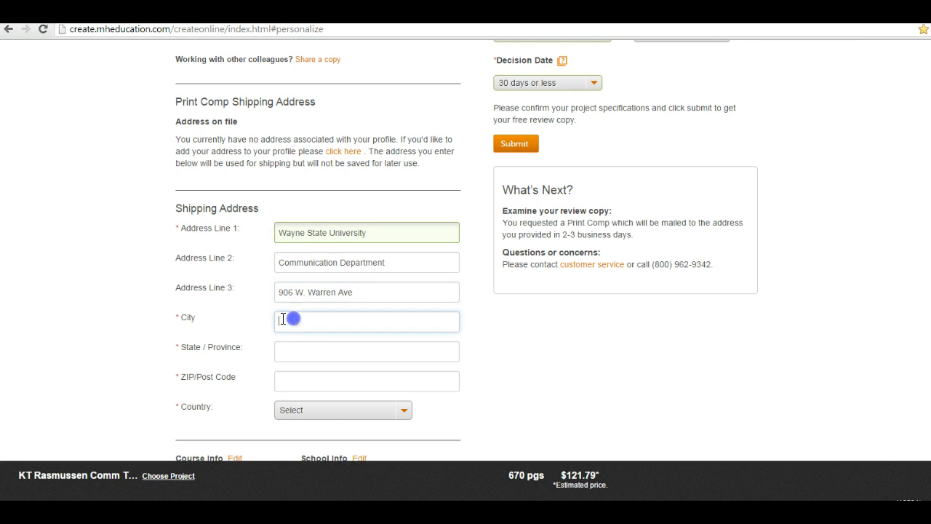
pyautogui.write('Detroit')
pyautogui.press('Tab')
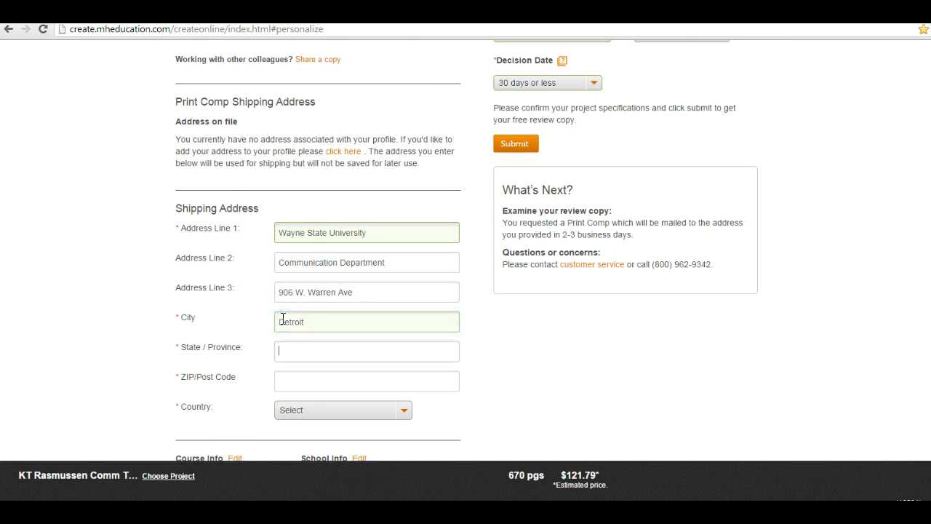
pyautogui.scroll(-1, 302, 361)
pyautogui.click(307, 354)
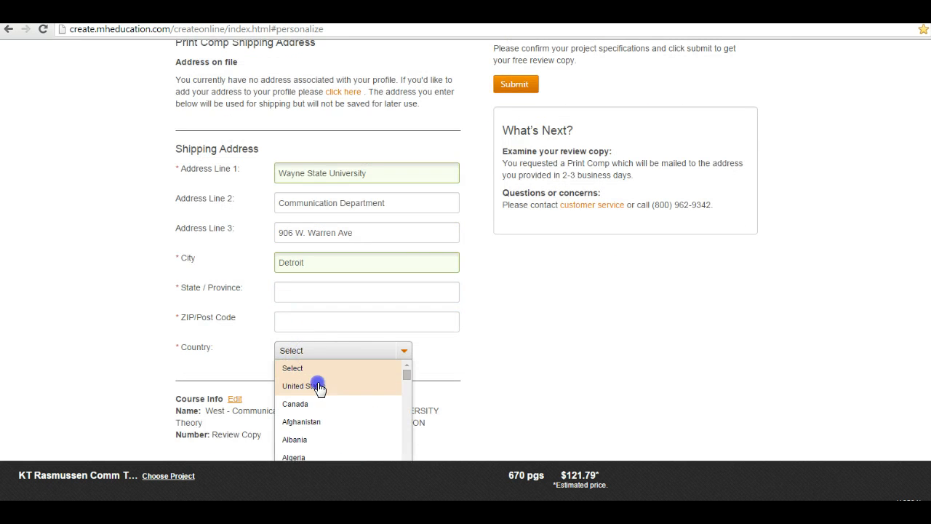
pyautogui.click(316, 386)
pyautogui.click(317, 315)
pyautogui.press('m')
pyautogui.press('m')
pyautogui.press('m')
pyautogui.press('m')
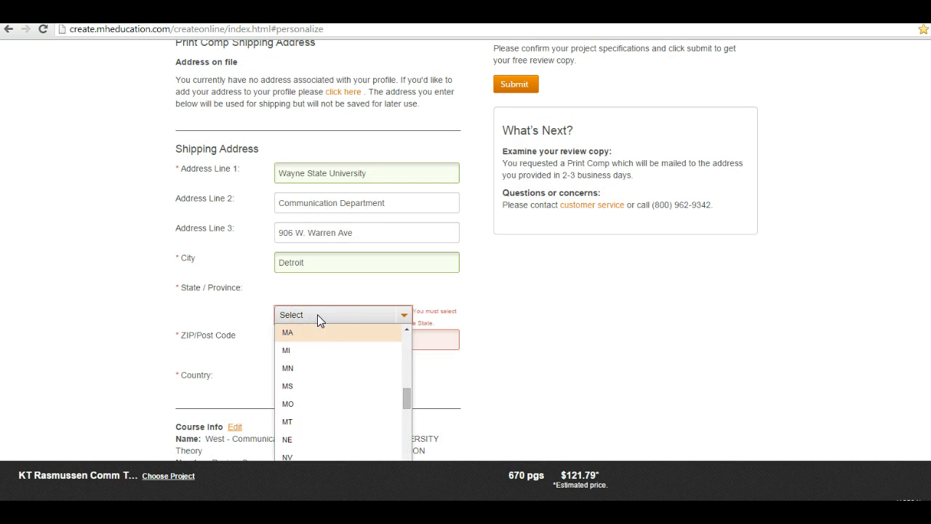
pyautogui.click(321, 332)
# Enter the ZIP code and submit the review-copy request
pyautogui.click(322, 316)
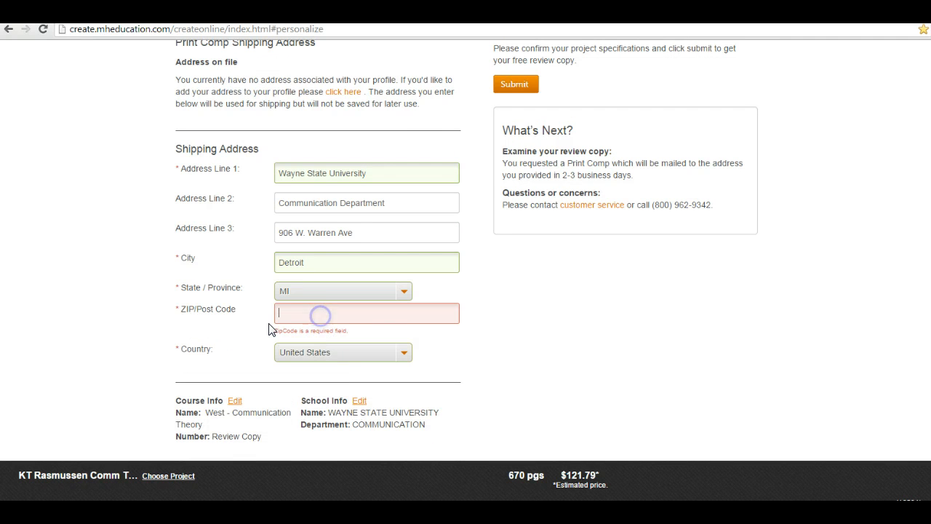
pyautogui.write('48292')
pyautogui.press('BackSpace')
pyautogui.press('BackSpace')
pyautogui.write('02')
pyautogui.click(268, 333)
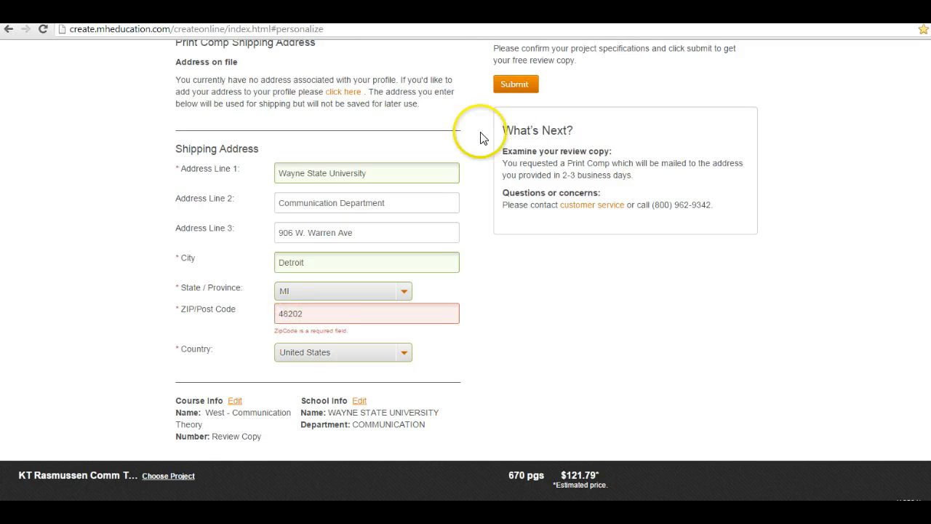
pyautogui.click(516, 86)
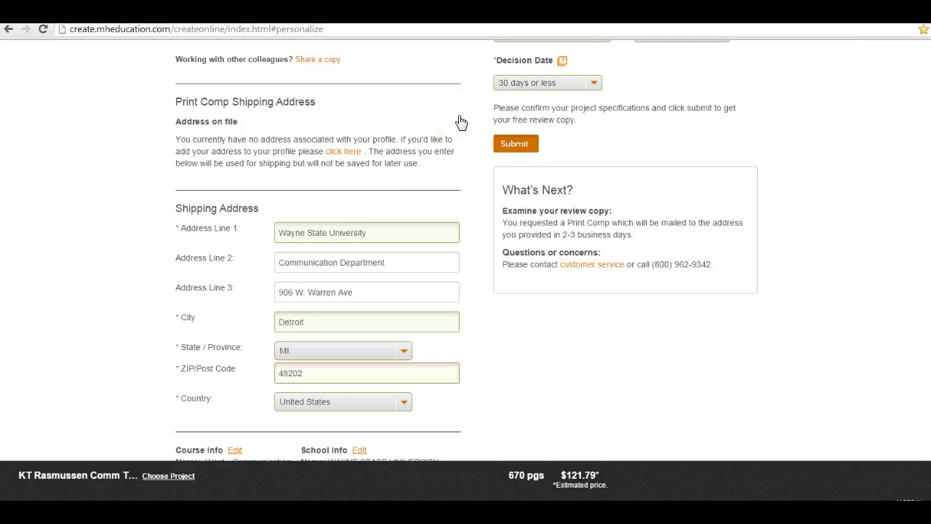
pyautogui.click(514, 143)
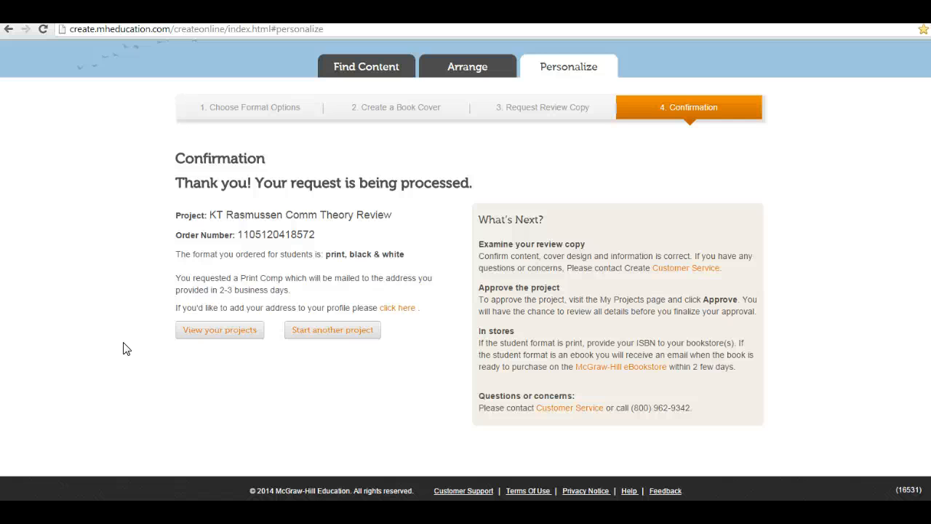
# Review the order details listed on the Confirmation page for the processed review-copy request
pyautogui.click(159, 379)
pyautogui.click(162, 373)
pyautogui.click(59, 468)
pyautogui.click(35, 489)
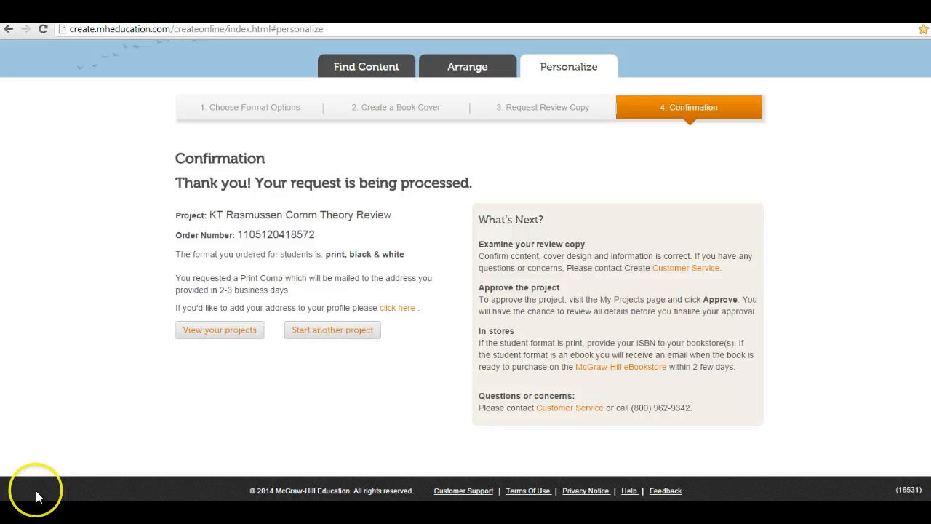